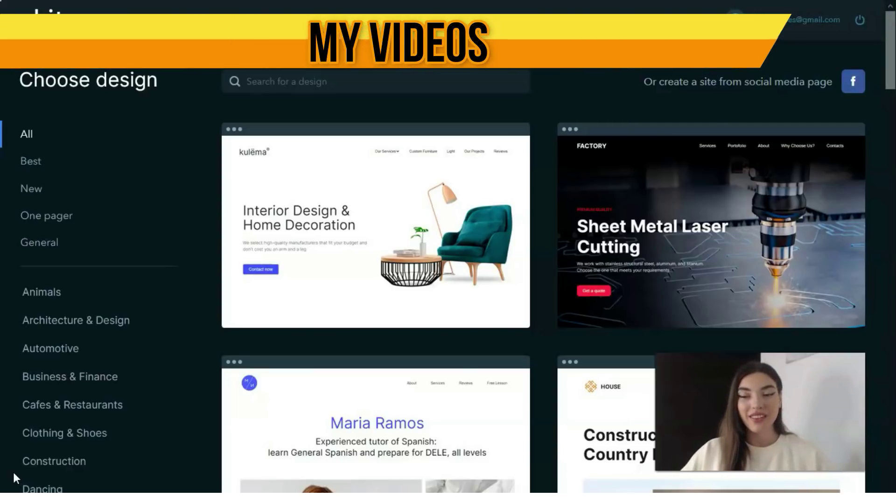
Step: Browse the template categories and scroll down through the template grid
click(23, 475)
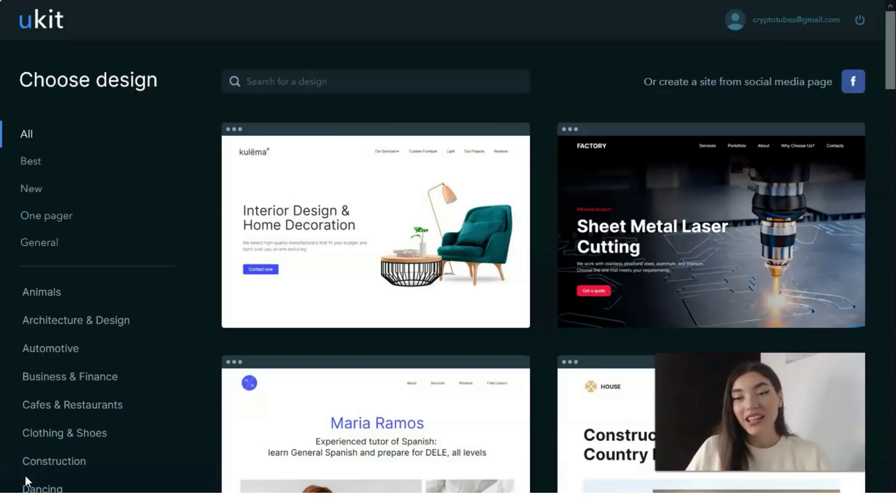
click(26, 472)
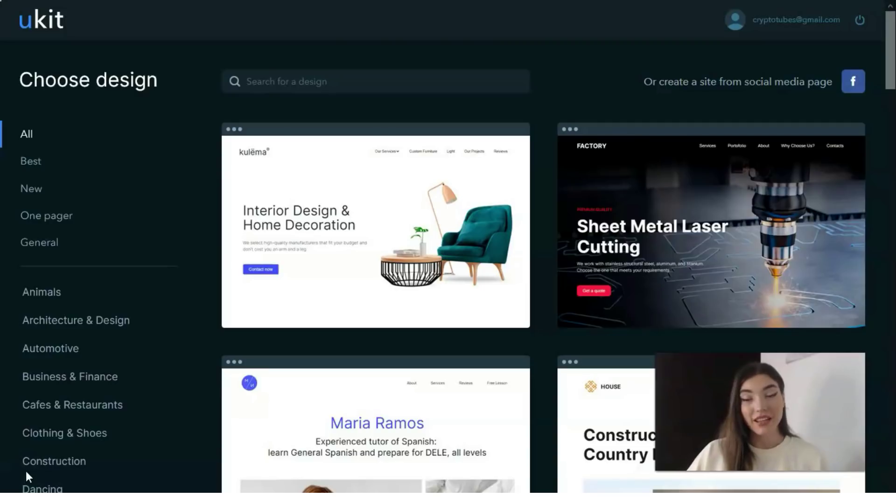
scroll(449, 347, down, 15)
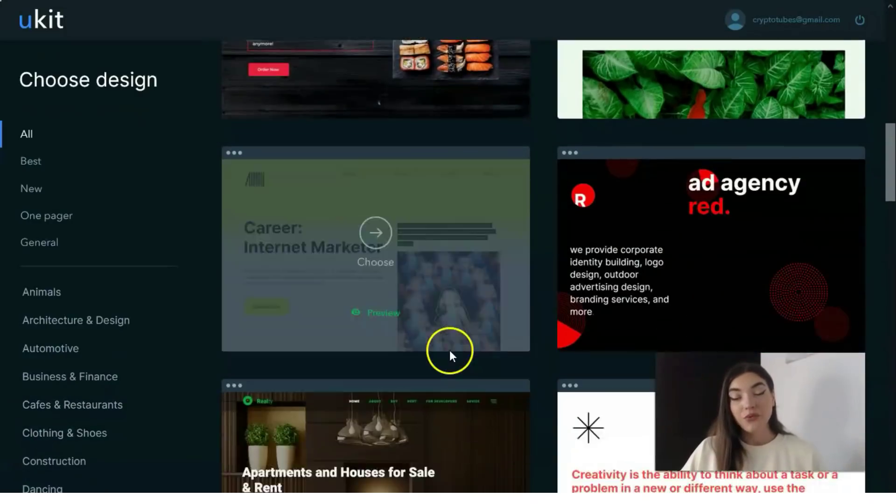
scroll(449, 352, down, 9)
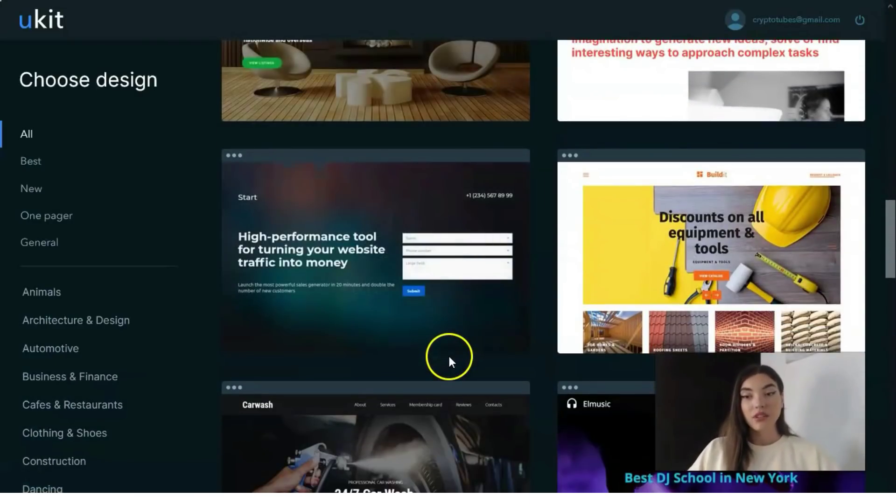
scroll(449, 356, down, 2)
mouse_move(449, 362)
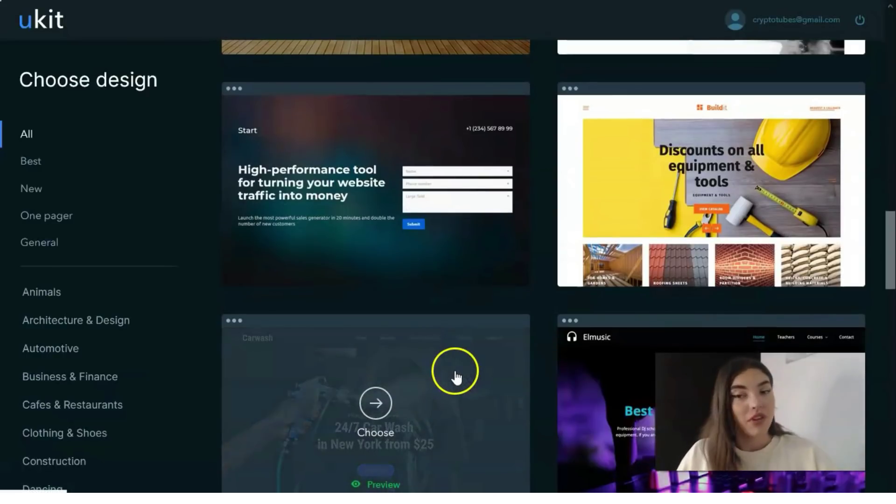
scroll(550, 299, down, 4)
scroll(563, 287, down, 2)
scroll(561, 283, up, 6)
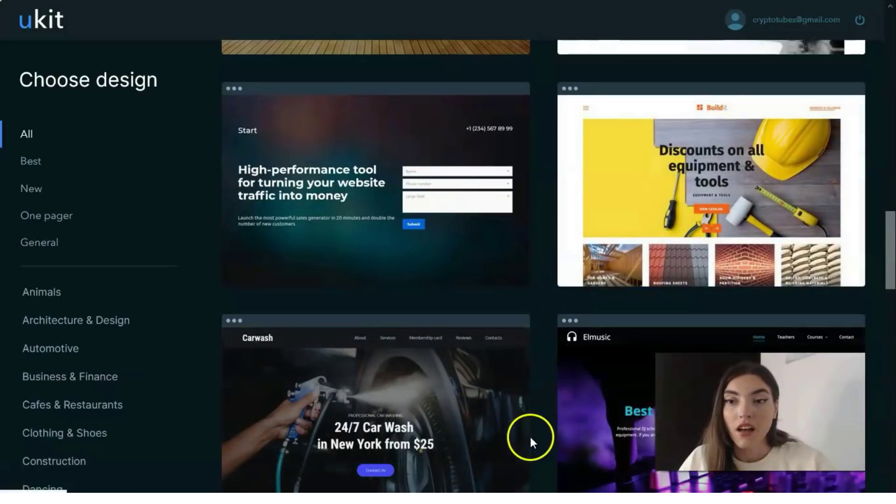
scroll(574, 284, down, 10)
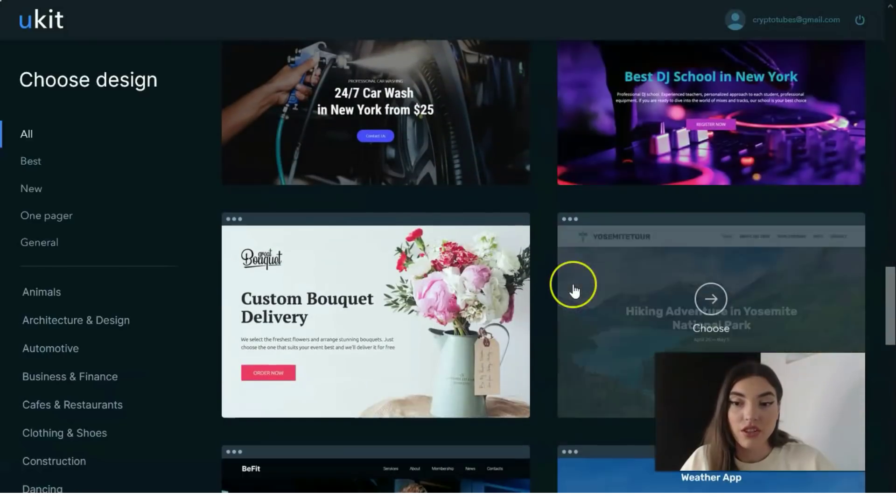
scroll(574, 290, down, 18)
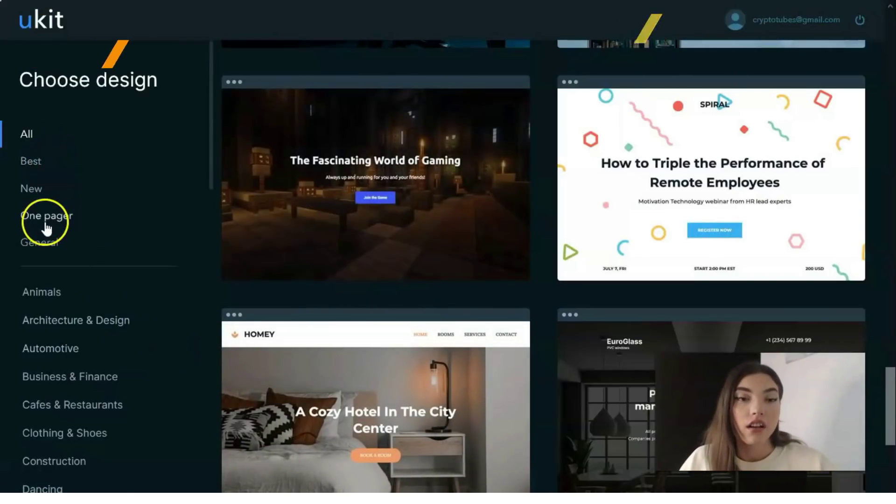
Step: Scroll back to the Buildit construction-store card and open its full-page preview
scroll(60, 205, down, 1)
scroll(65, 206, down, 10)
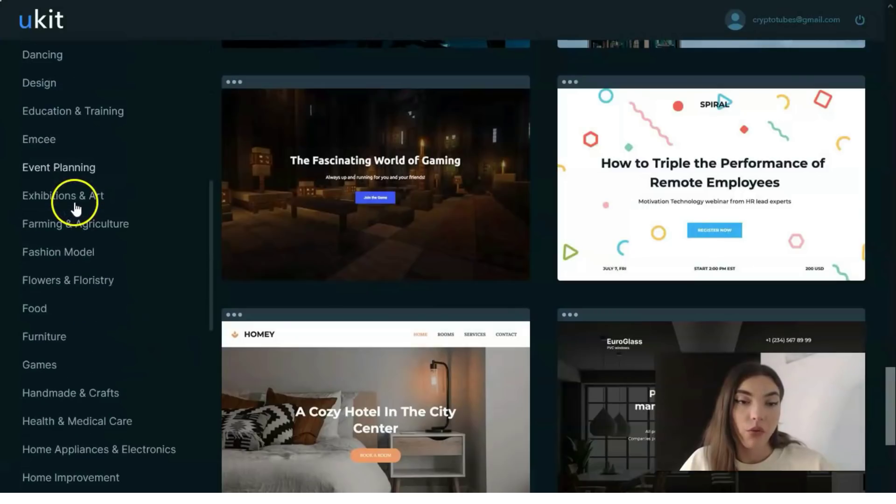
scroll(75, 207, down, 5)
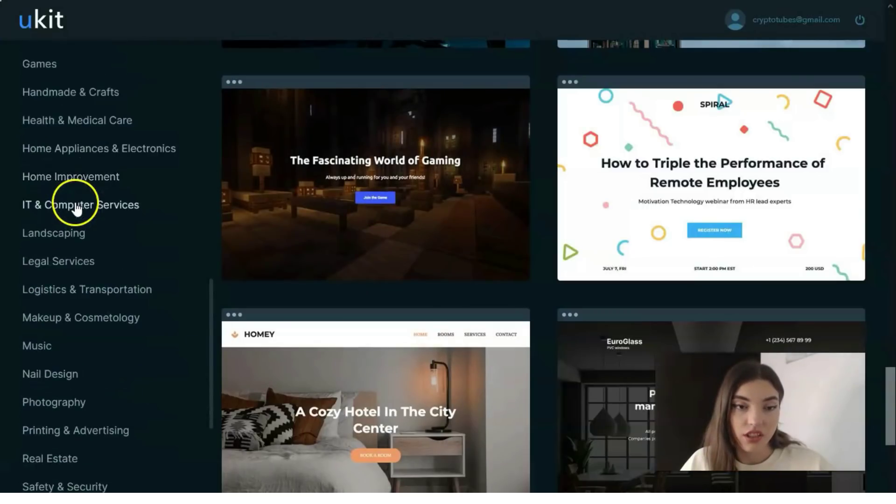
scroll(90, 219, down, 2)
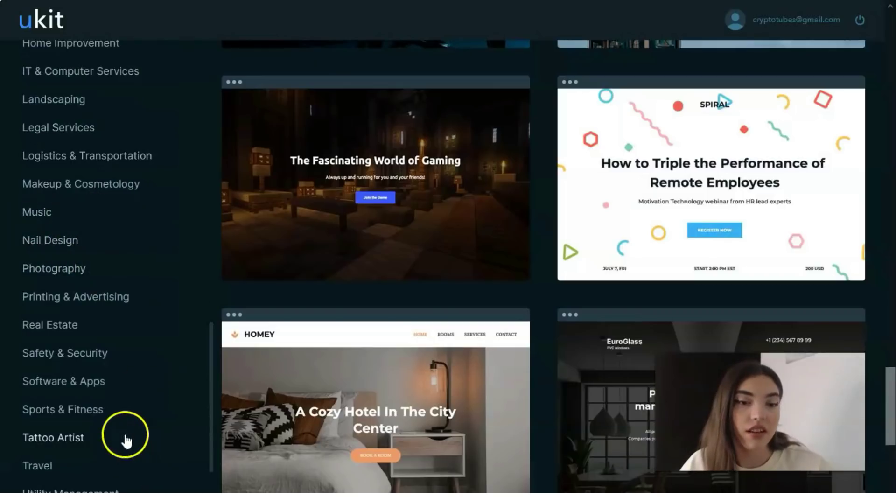
scroll(47, 402, up, 12)
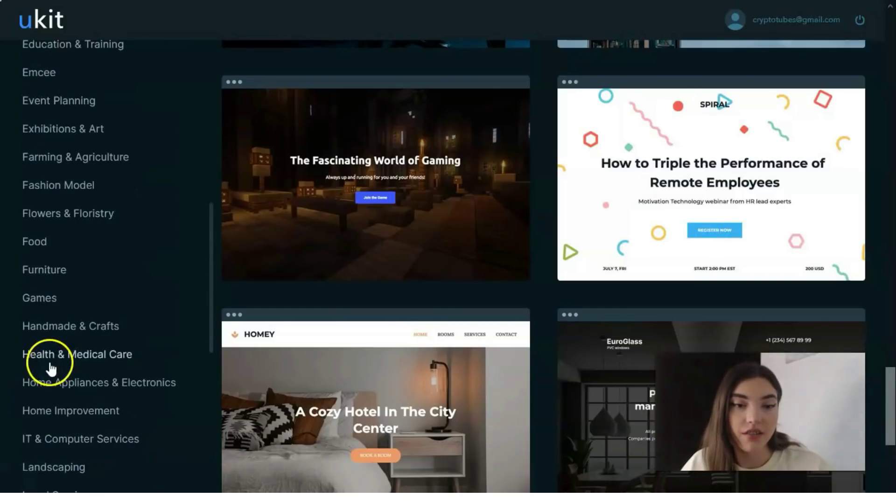
scroll(65, 345, up, 4)
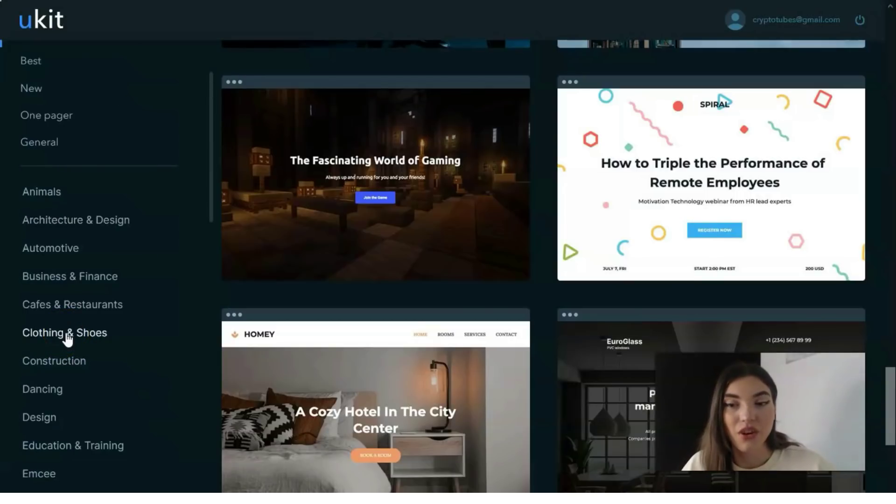
scroll(583, 206, up, 15)
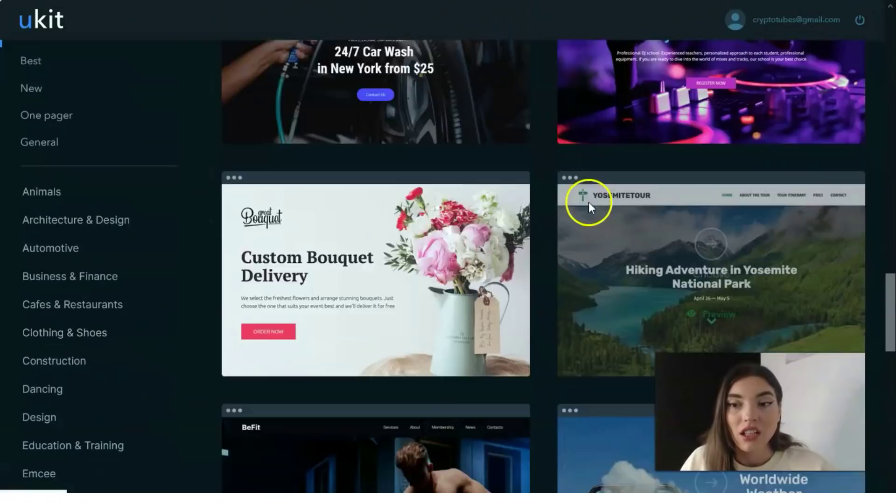
scroll(590, 207, up, 3)
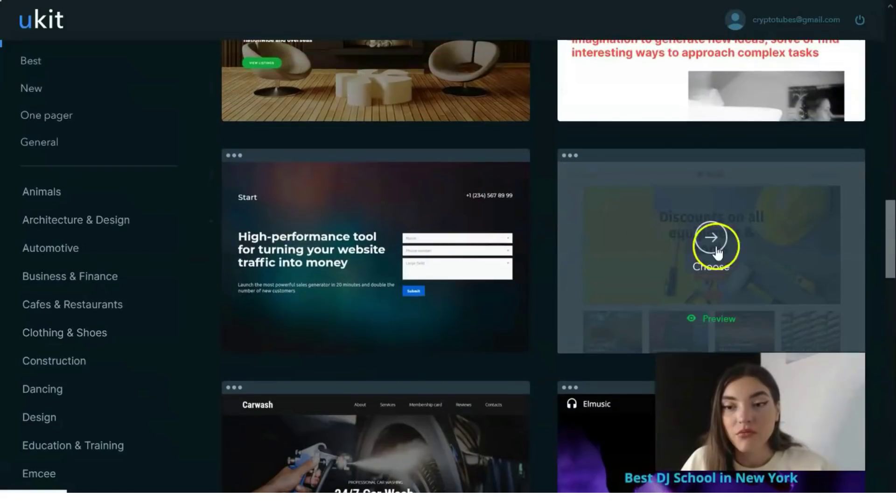
click(712, 322)
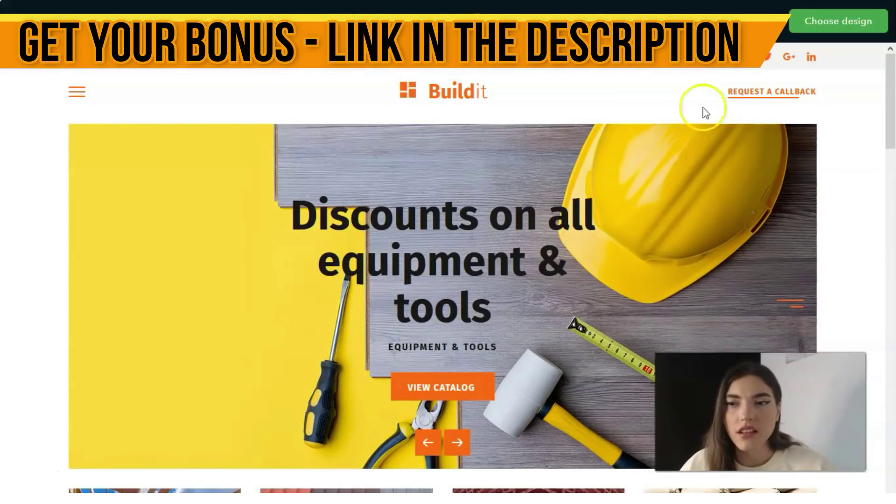
scroll(682, 125, down, 15)
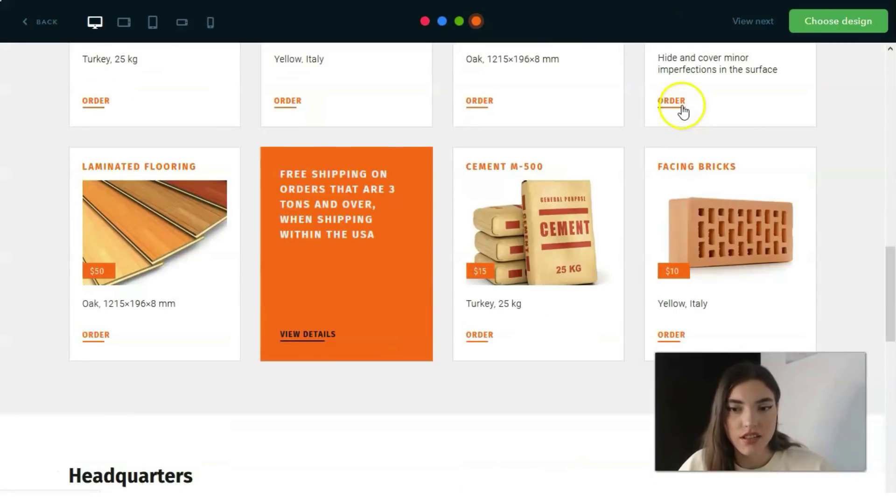
scroll(683, 112, down, 10)
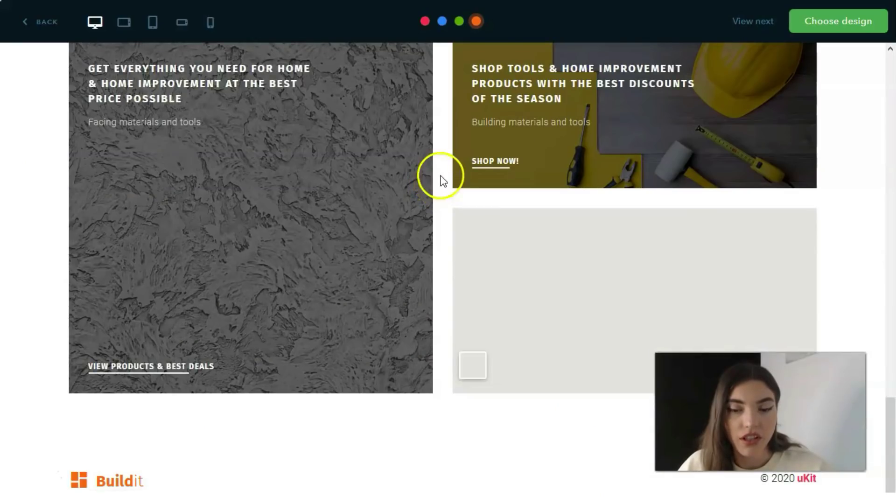
scroll(441, 176, up, 20)
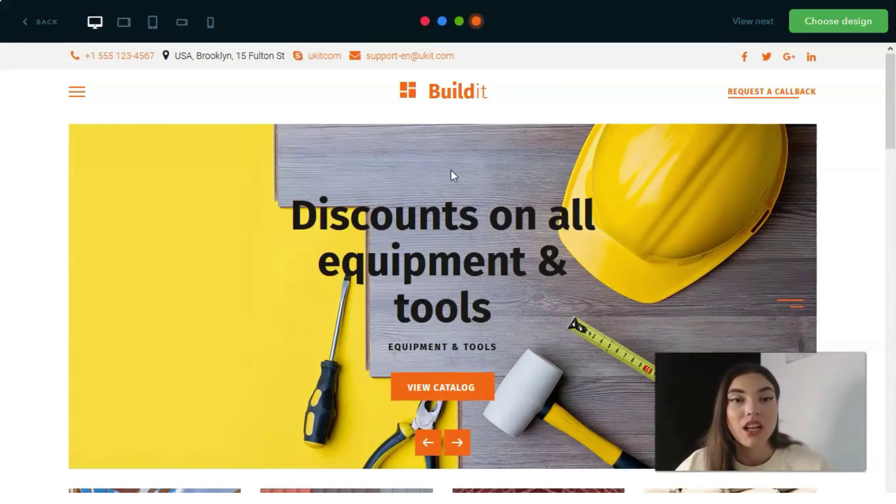
Step: Preview the Buildit template in landscape tablet layout and scroll through it
click(122, 24)
click(125, 46)
scroll(432, 241, down, 15)
scroll(435, 230, down, 12)
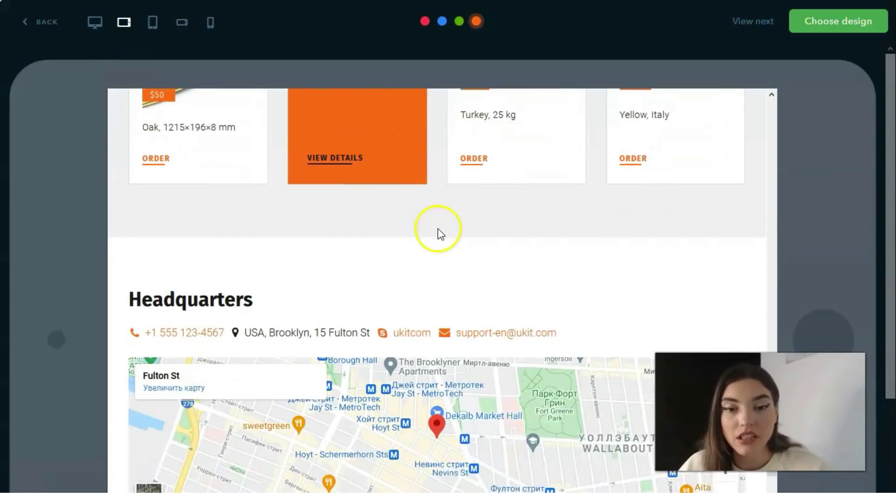
scroll(436, 228, up, 10)
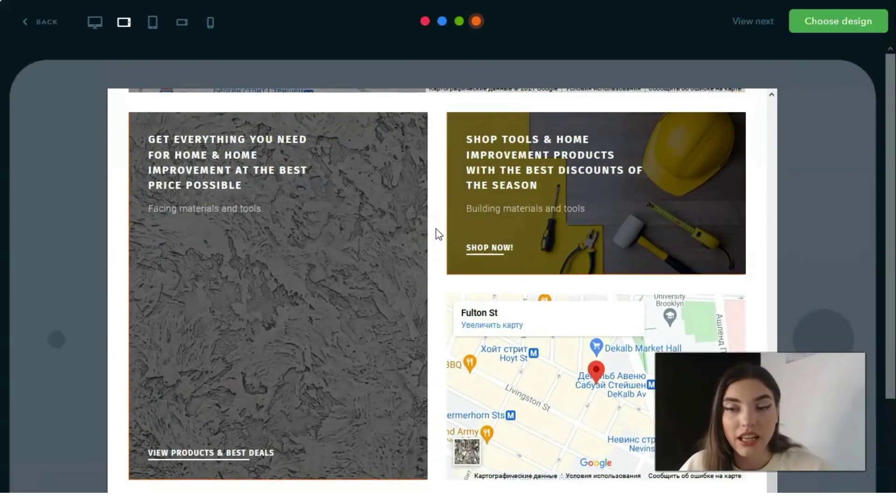
scroll(437, 228, up, 5)
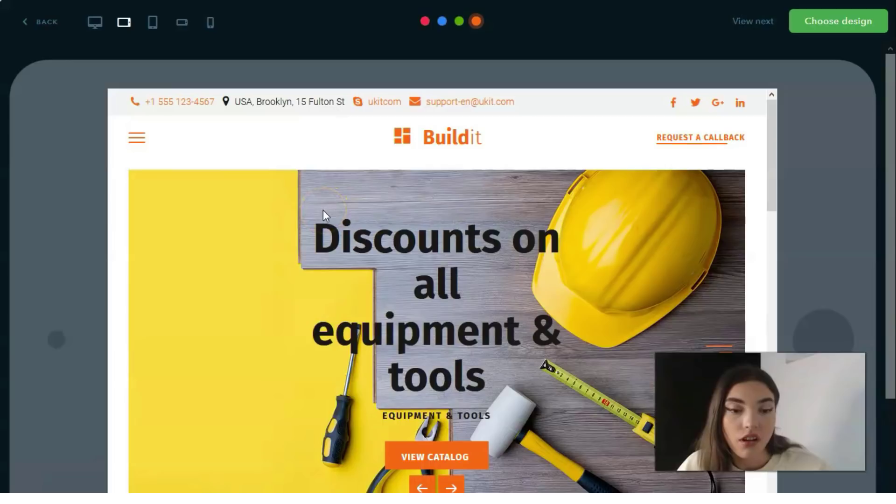
Step: Switch the preview to portrait tablet layout and scroll through it
click(152, 22)
scroll(446, 258, down, 10)
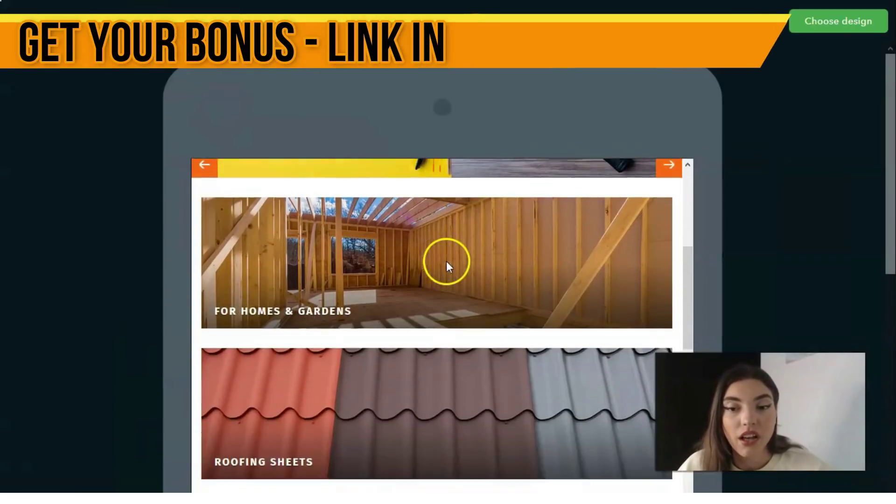
scroll(449, 254, up, 10)
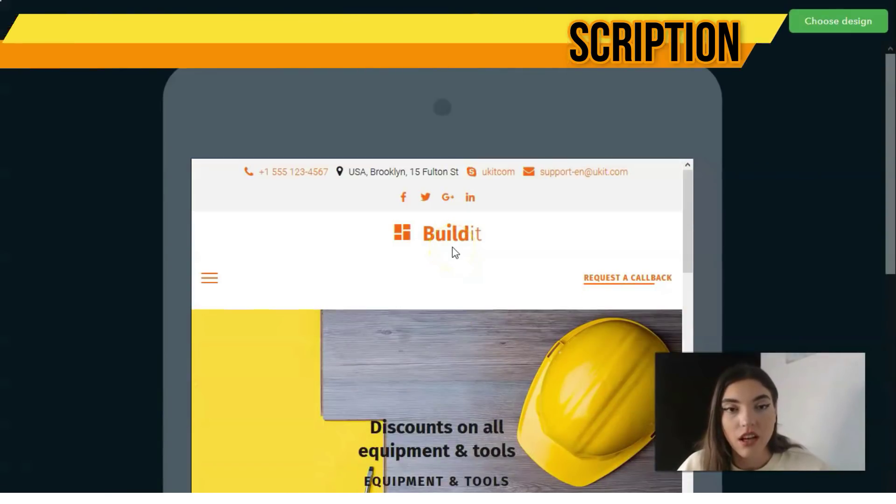
click(428, 248)
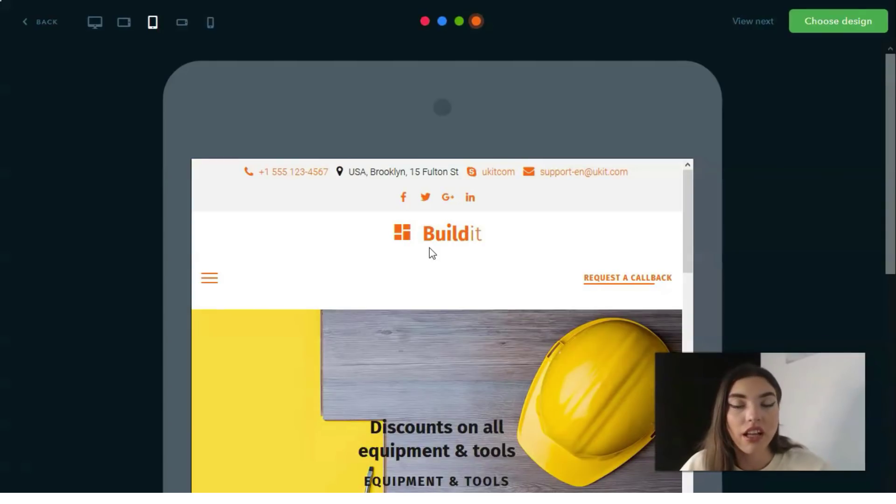
Step: Check the landscape phone layout, then switch to the portrait phone layout
click(183, 23)
click(297, 144)
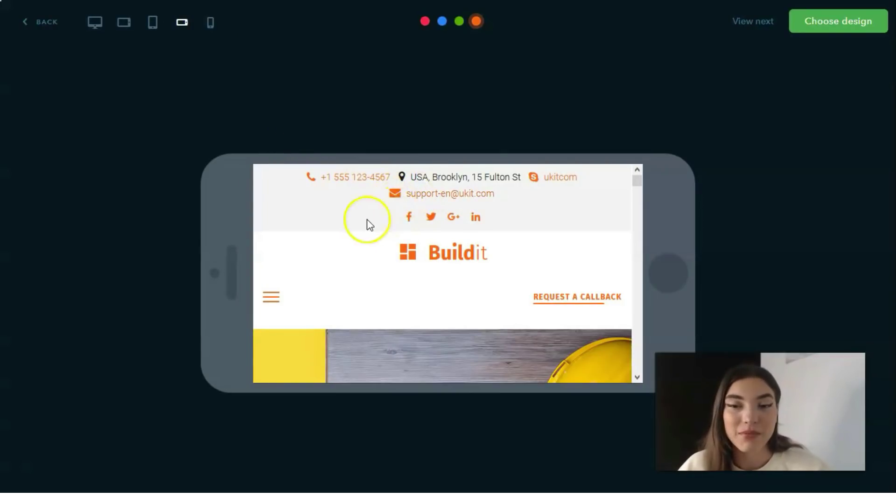
scroll(519, 237, down, 5)
click(637, 206)
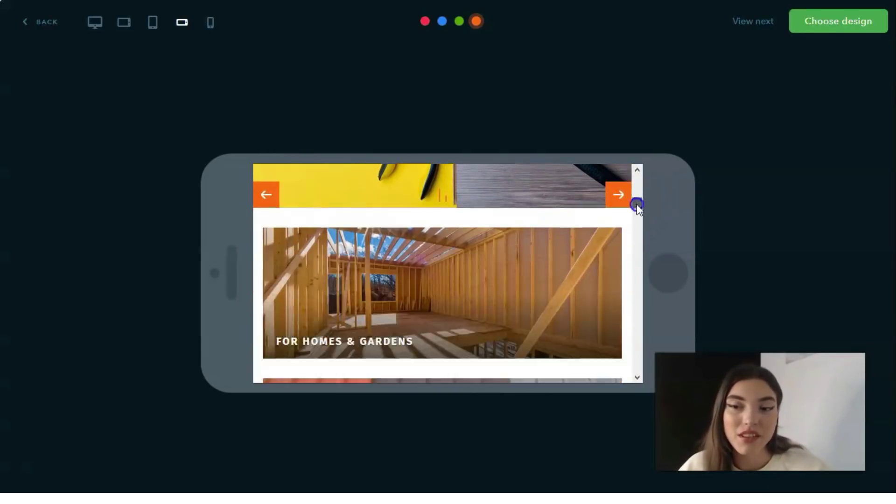
drag(637, 205, 614, 175)
click(210, 24)
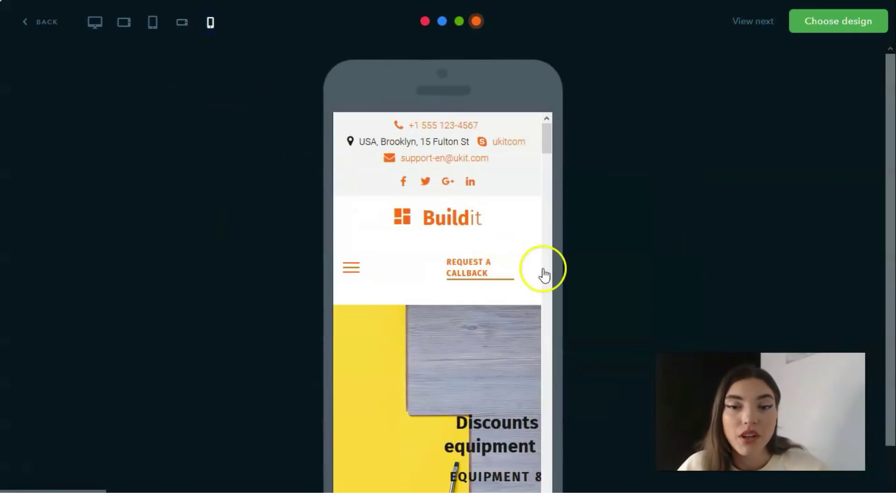
Step: Compare red, blue and green schemes, then choose the Buildit design in orange
click(424, 21)
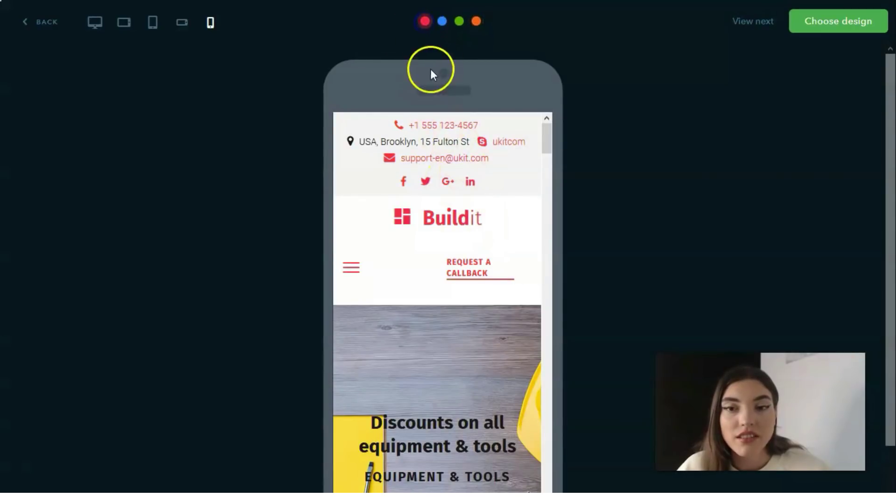
click(442, 21)
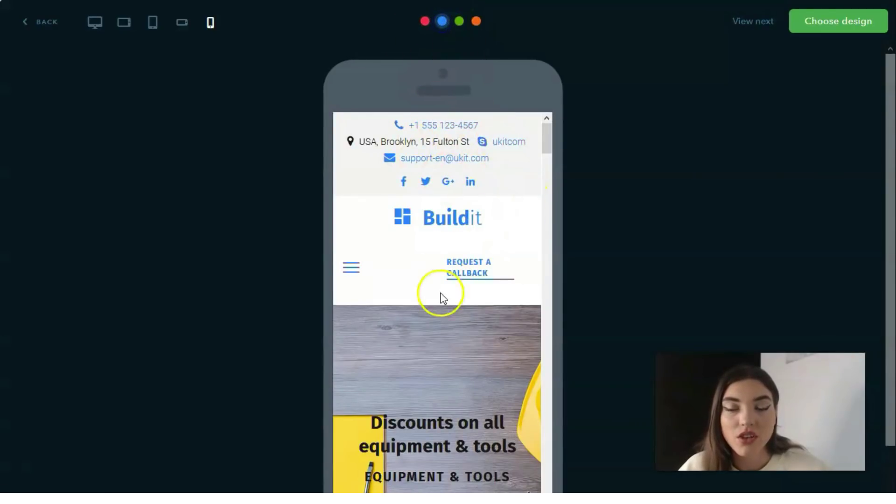
click(459, 24)
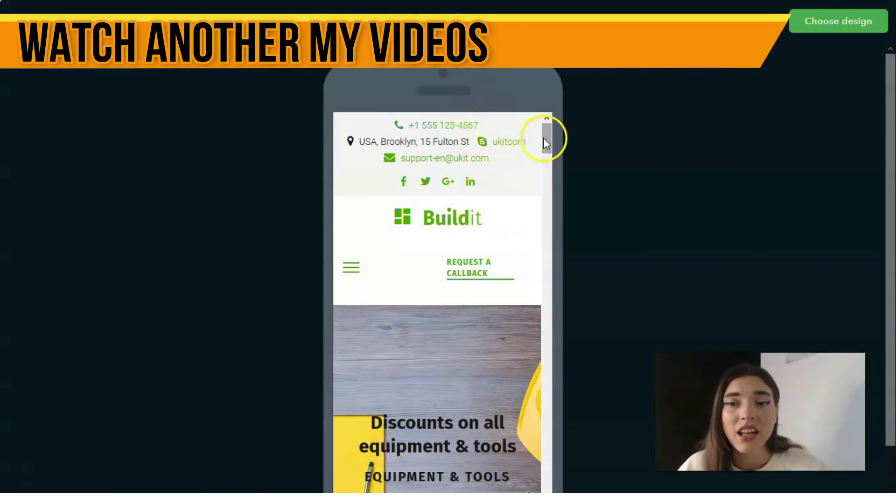
mouse_move(543, 139)
mouse_down()
mouse_move(546, 169)
mouse_move(546, 135)
mouse_up()
click(475, 22)
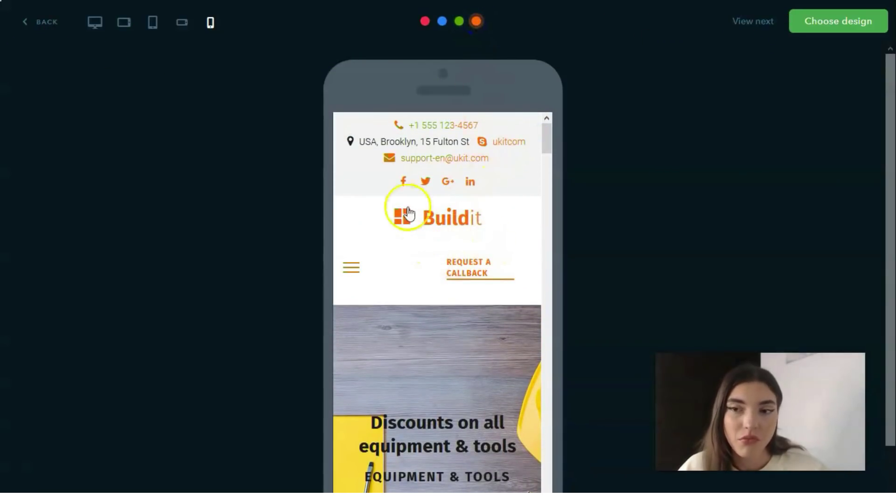
click(832, 19)
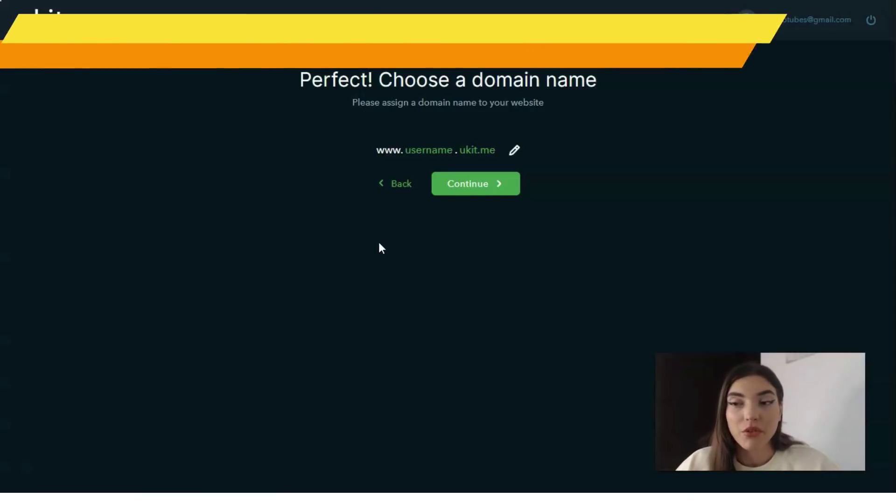
click(507, 181)
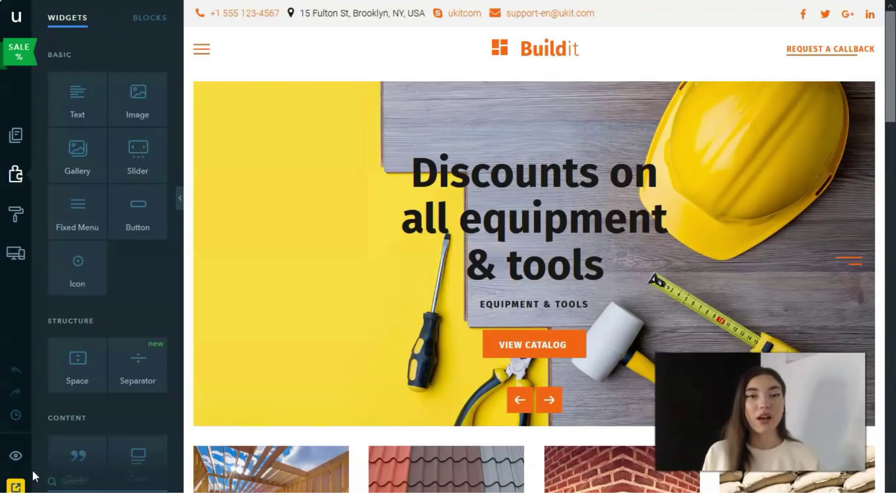
click(32, 470)
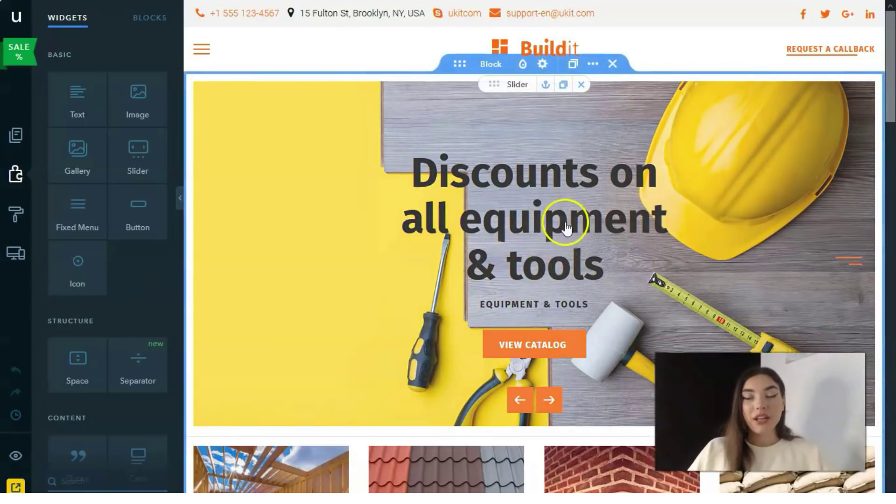
scroll(567, 216, down, 20)
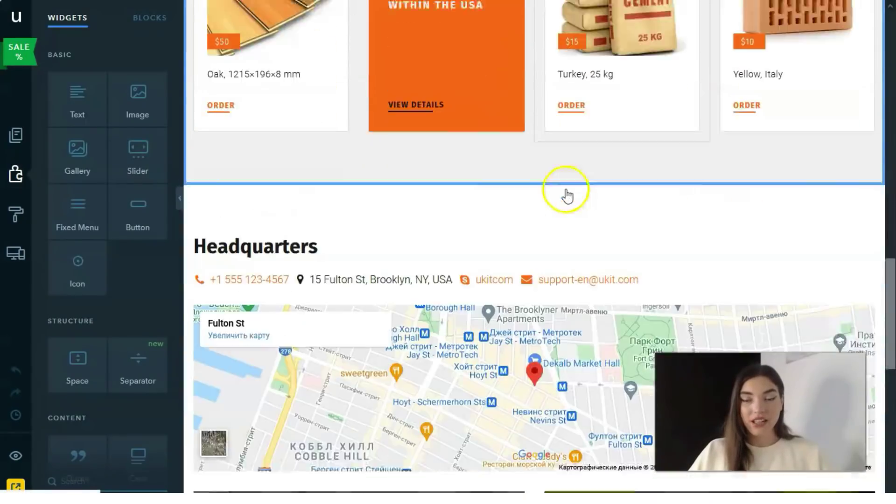
scroll(567, 196, down, 10)
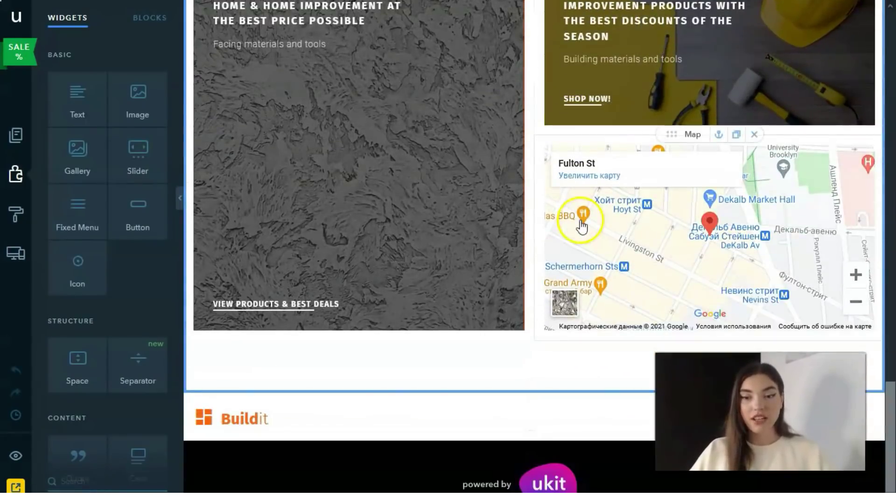
scroll(581, 227, up, 20)
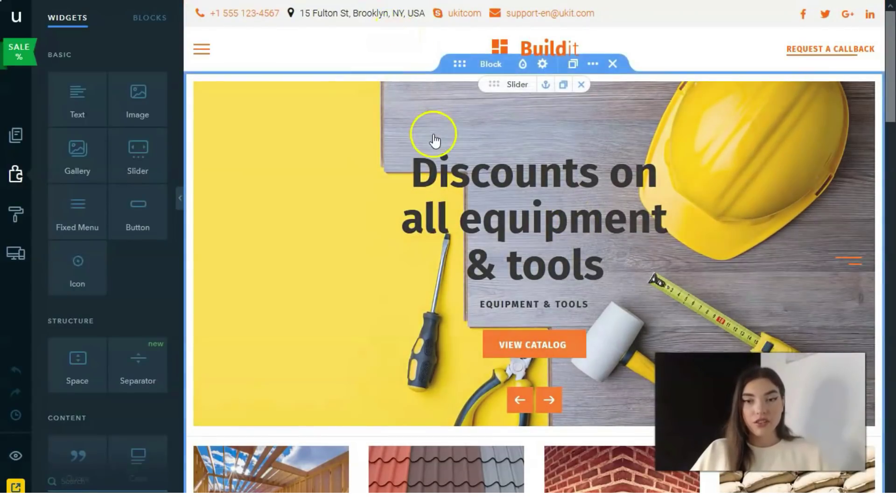
scroll(426, 133, down, 1)
scroll(426, 134, up, 1)
scroll(425, 155, down, 8)
scroll(428, 147, up, 7)
scroll(432, 154, down, 2)
scroll(434, 161, down, 6)
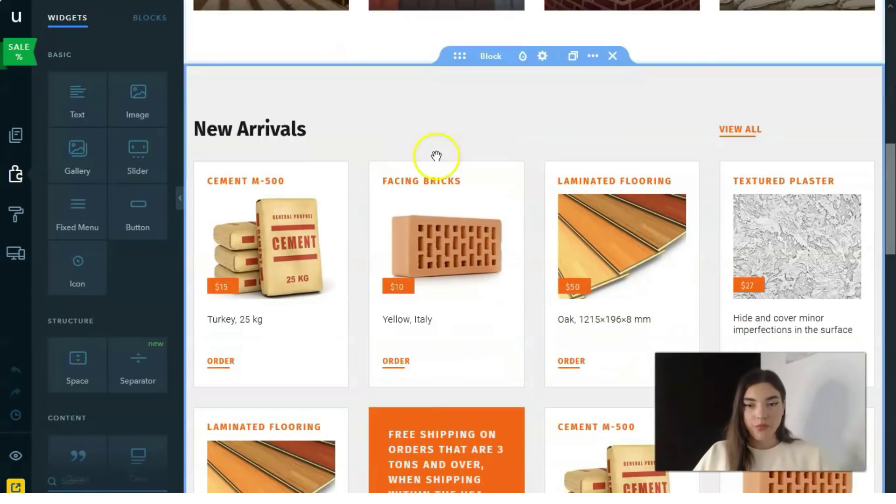
scroll(443, 168, down, 15)
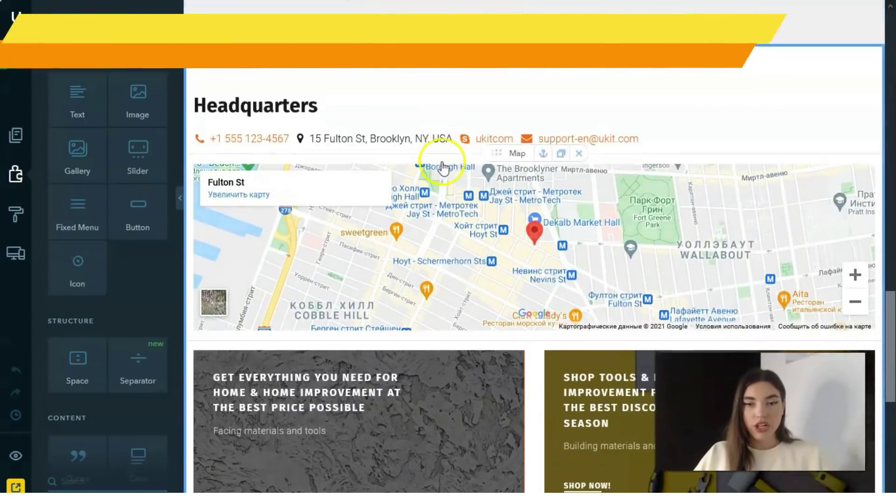
scroll(443, 169, down, 2)
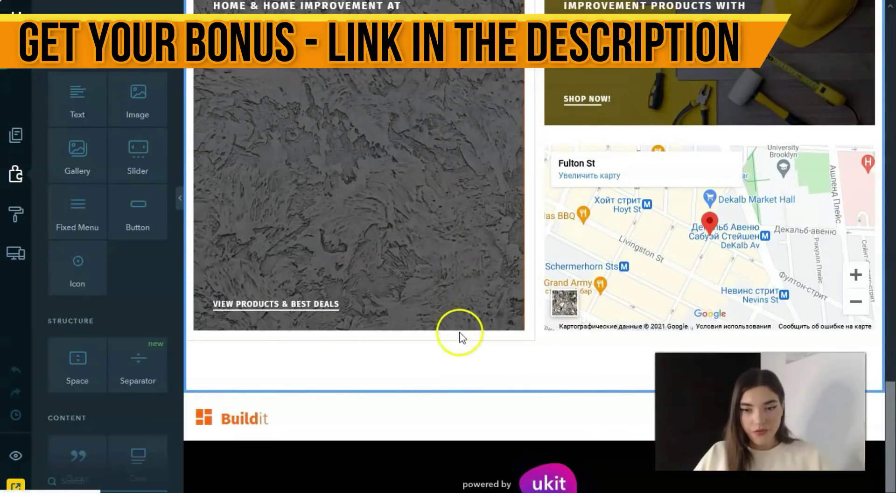
scroll(456, 332, up, 8)
scroll(463, 280, down, 7)
scroll(461, 290, up, 4)
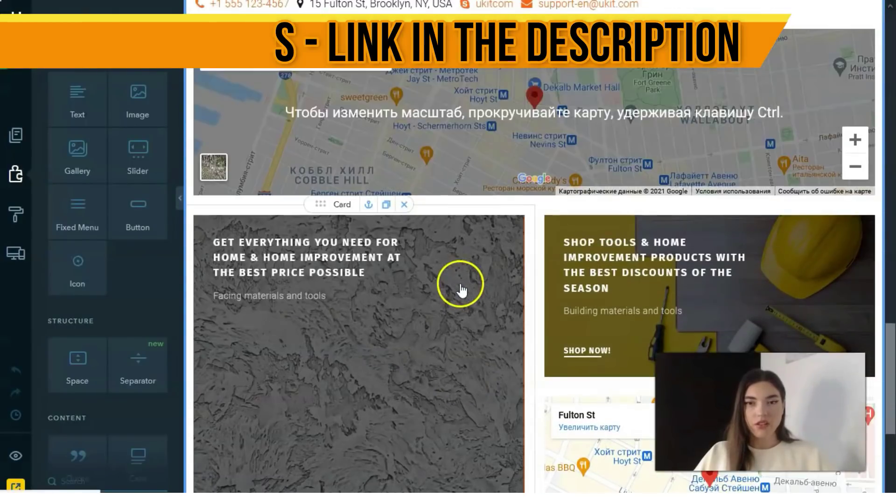
scroll(481, 307, down, 5)
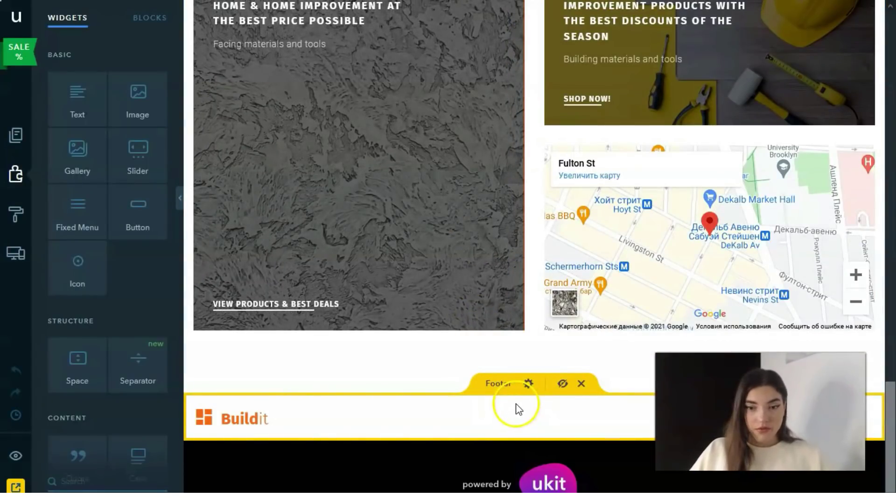
scroll(329, 345, up, 20)
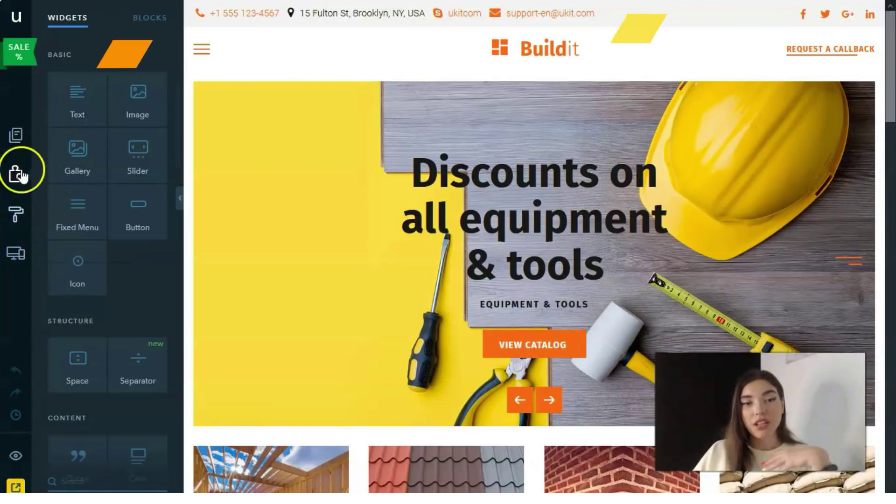
Step: Check the site at tablet and mobile widths, return to desktop, and list the pages
click(11, 259)
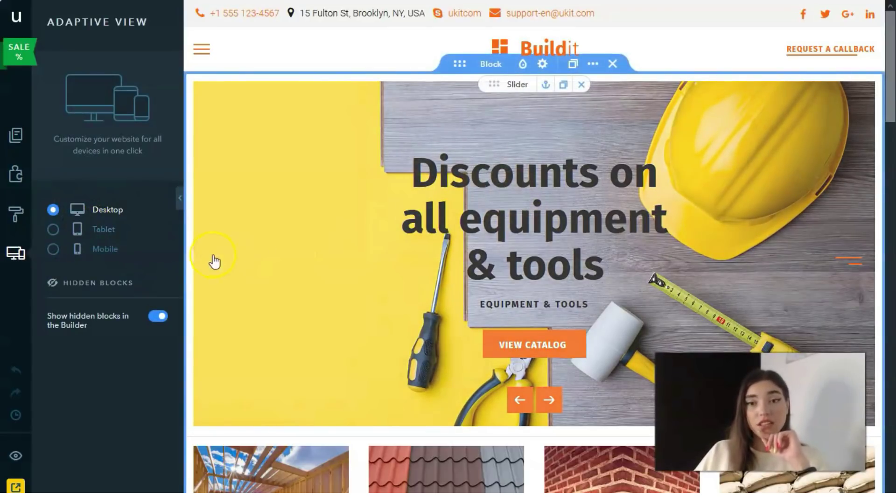
click(95, 232)
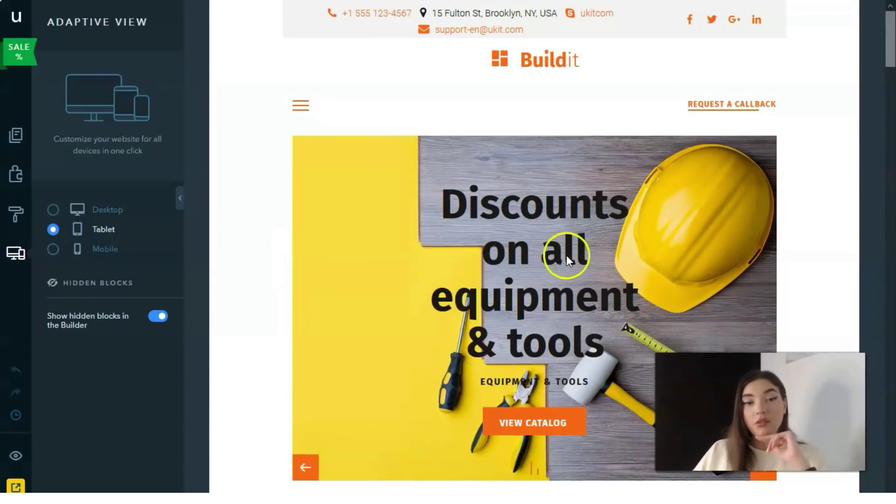
scroll(573, 258, down, 8)
scroll(620, 199, up, 8)
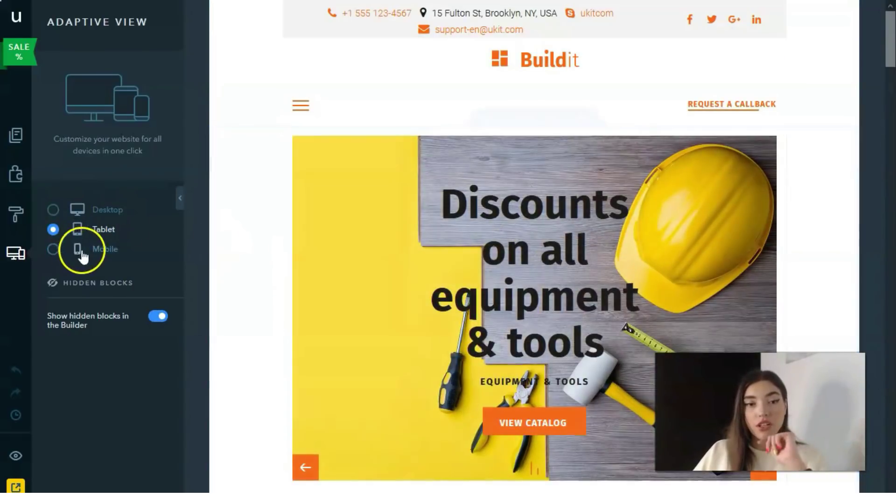
click(96, 248)
scroll(534, 141, down, 5)
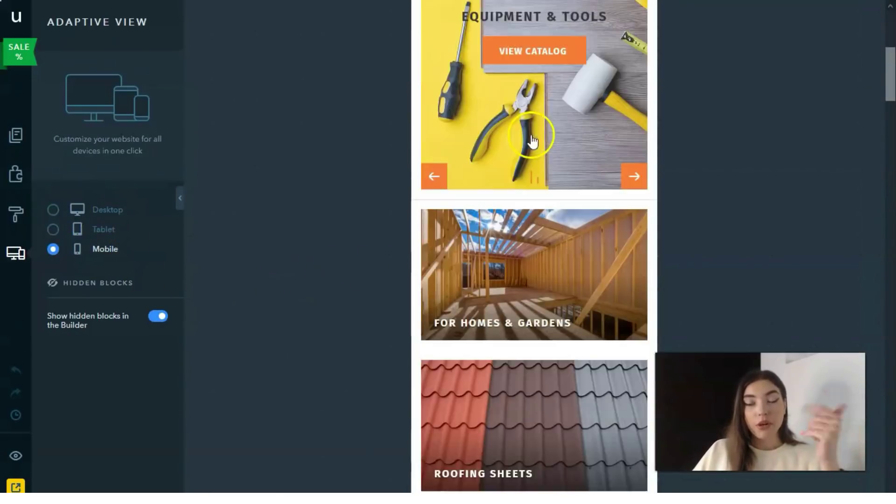
scroll(534, 141, down, 10)
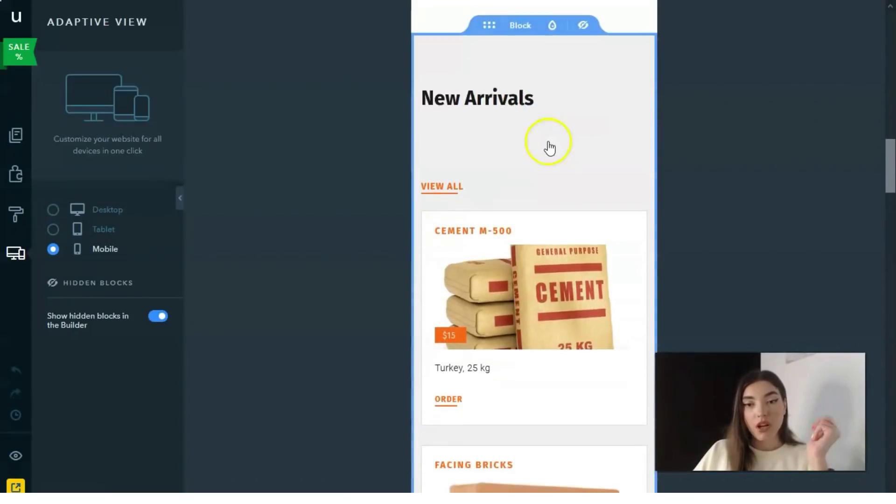
scroll(549, 146, up, 15)
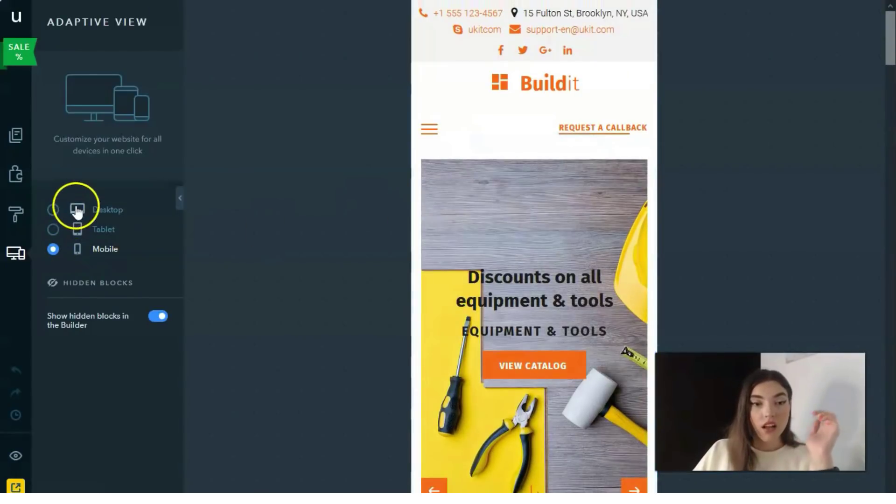
click(78, 212)
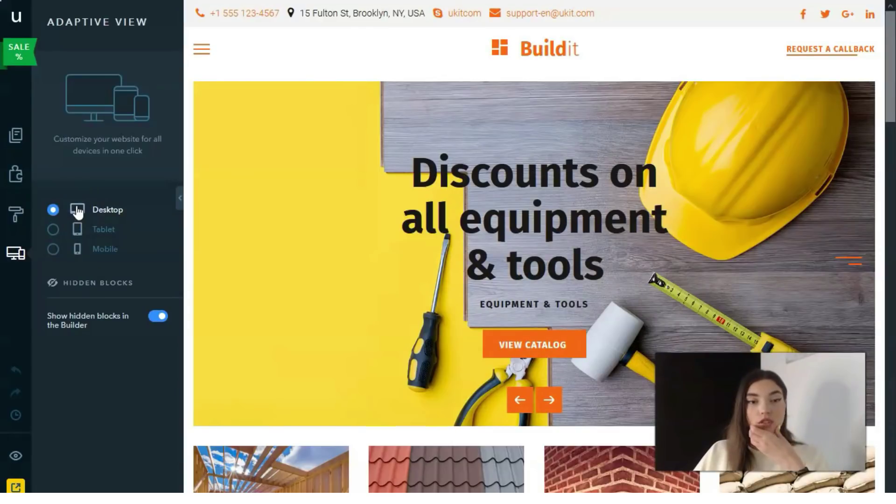
click(17, 136)
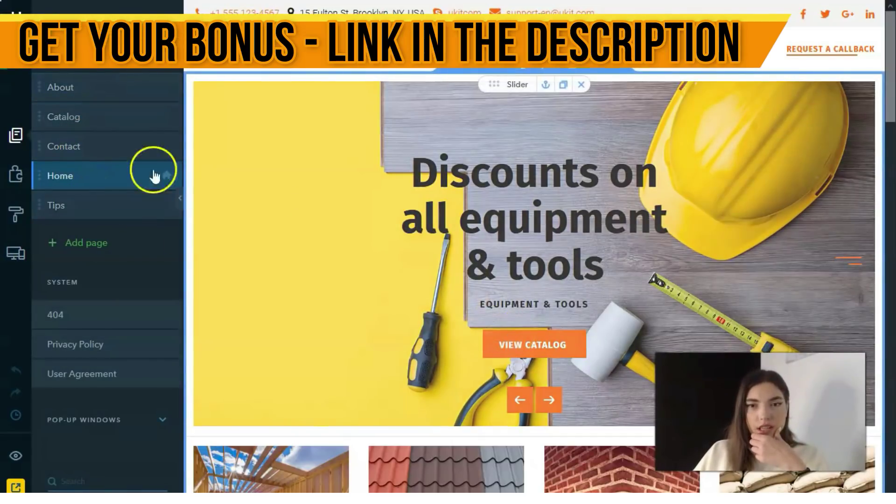
Step: Open the Home page and scroll from the discounts hero down to Headquarters and back
click(81, 91)
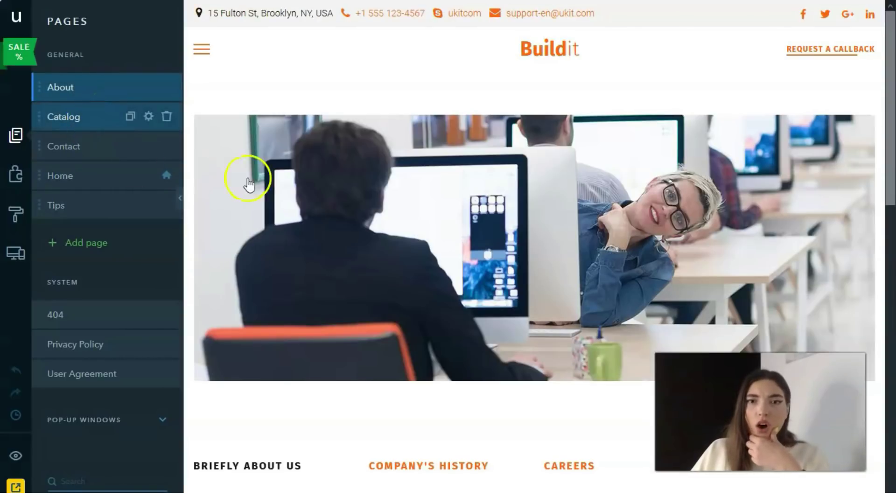
click(88, 118)
click(102, 150)
click(114, 176)
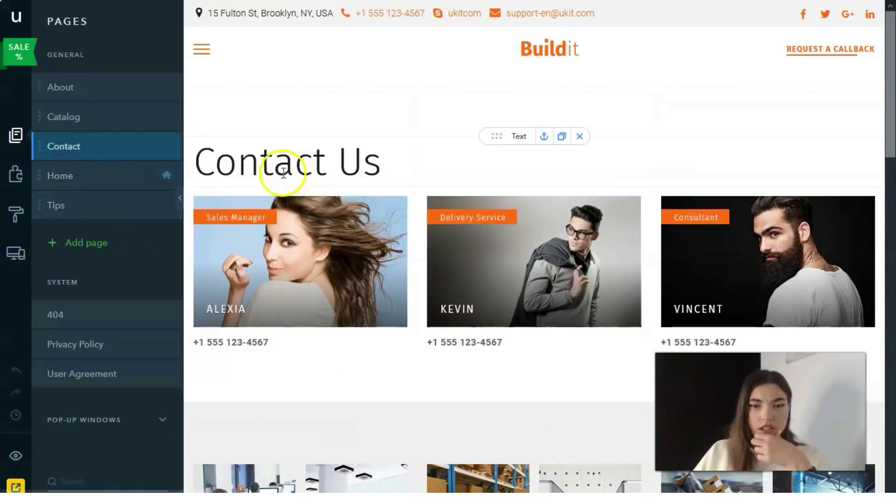
click(160, 167)
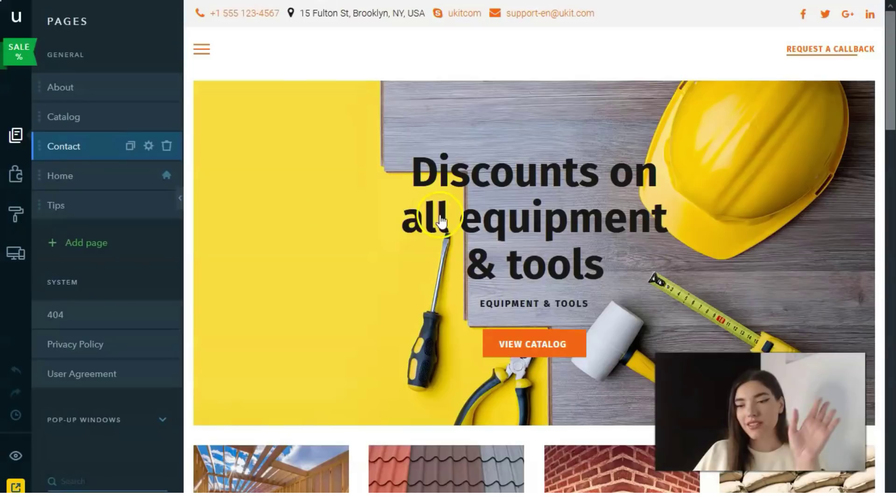
scroll(326, 112, down, 5)
scroll(334, 131, up, 3)
scroll(340, 140, down, 8)
scroll(344, 144, down, 18)
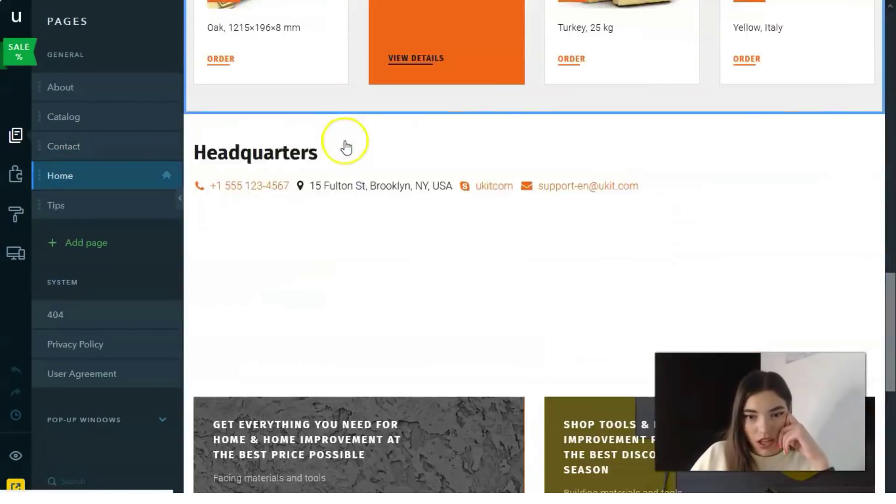
scroll(408, 148, up, 11)
scroll(410, 148, up, 8)
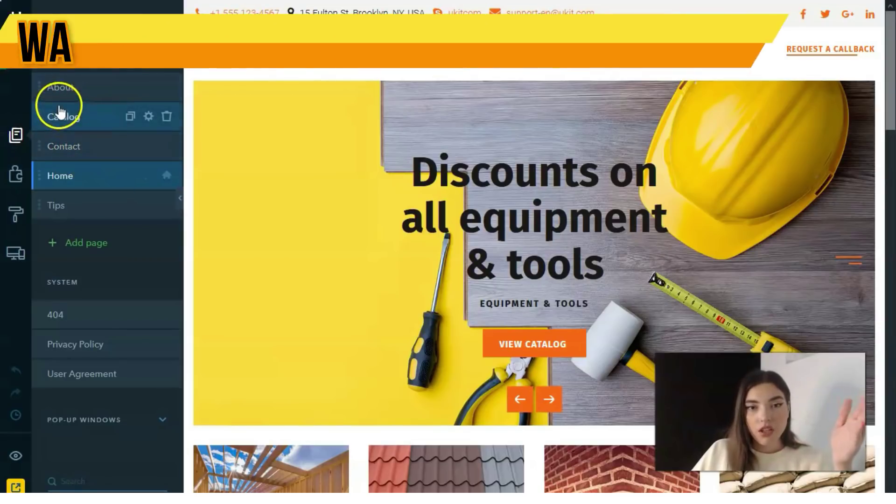
click(212, 69)
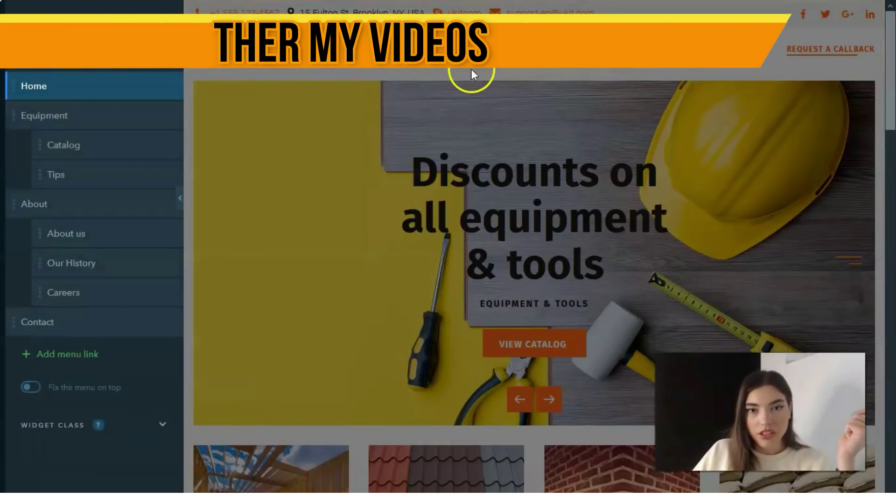
click(404, 68)
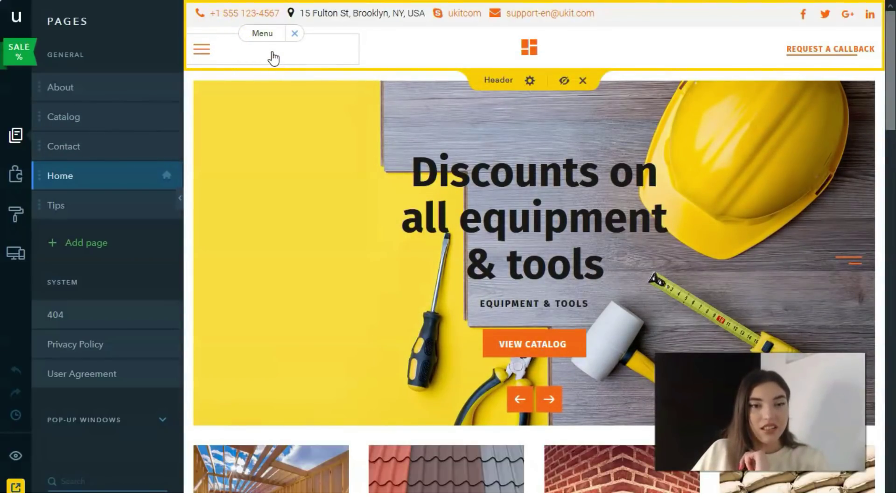
click(215, 150)
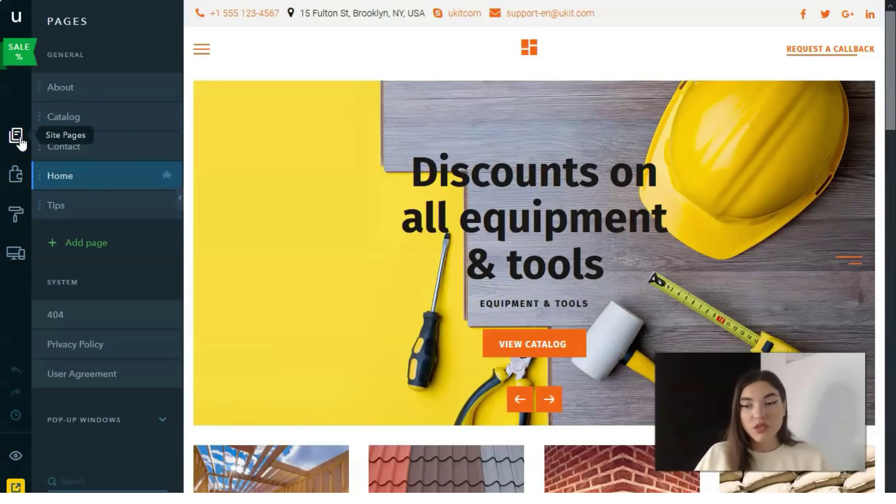
Step: Drag the page rows into the order About, Tips, Catalog, Home, Contact
click(81, 89)
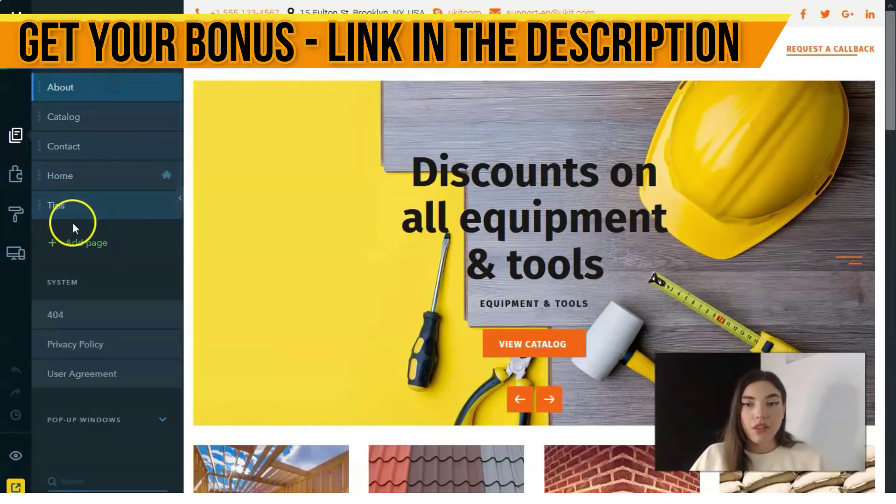
drag(83, 167, 97, 208)
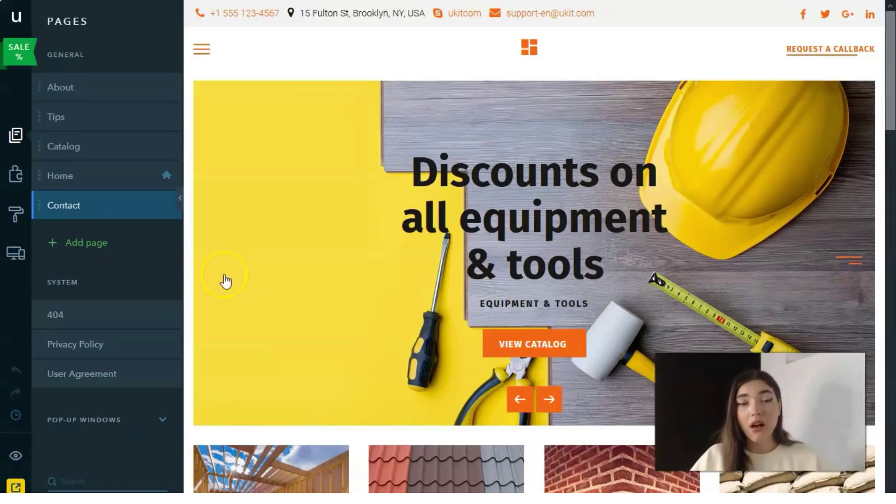
Step: Review the Home page's title and SEO meta tags, close its settings, and show the widgets
mouse_move(66, 183)
click(149, 178)
click(235, 207)
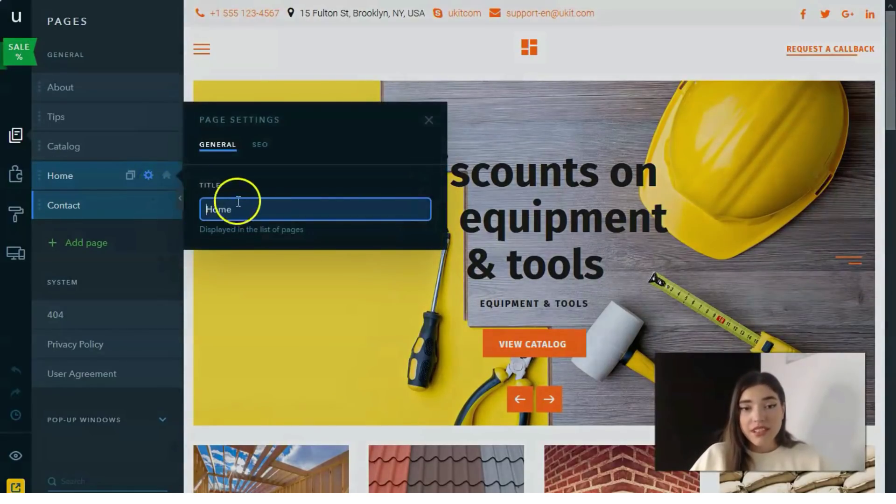
click(263, 147)
click(254, 164)
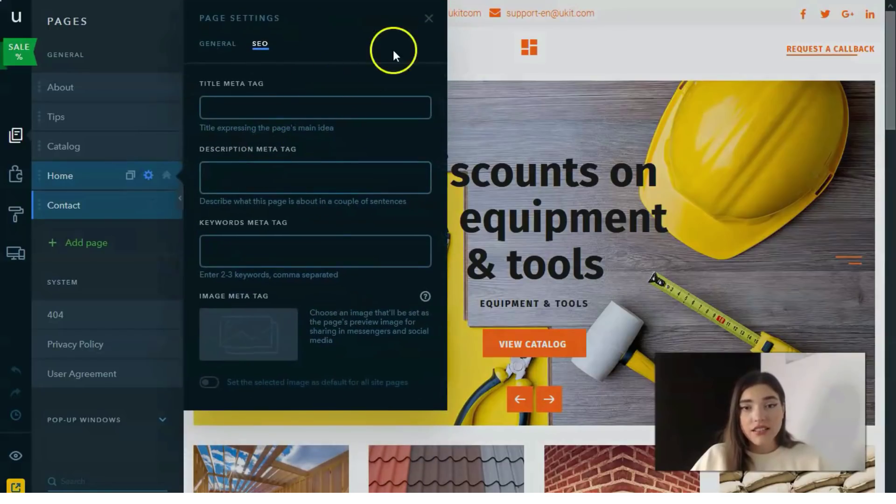
click(429, 19)
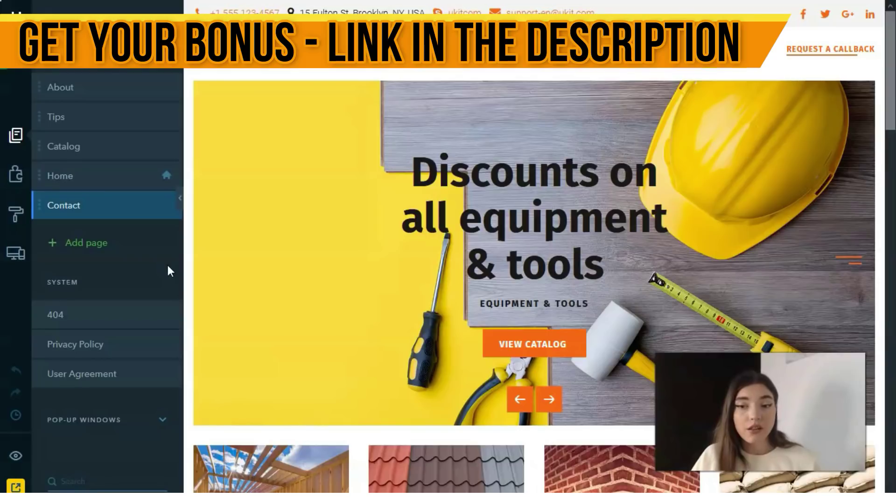
click(16, 175)
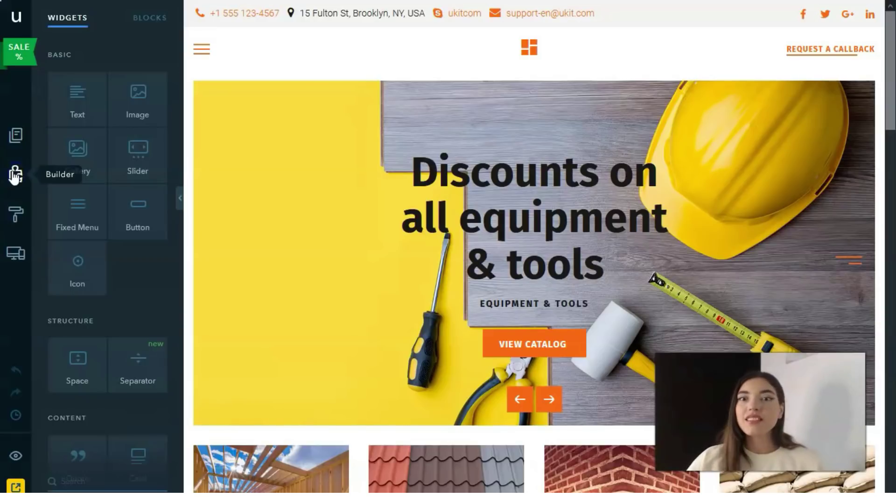
Step: Drop a Button widget into the Home hero section
scroll(134, 189, down, 1)
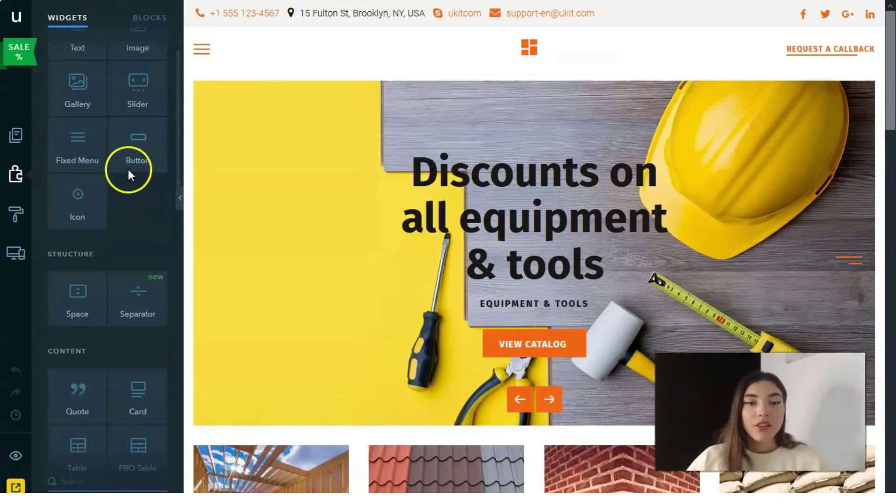
drag(133, 148, 270, 323)
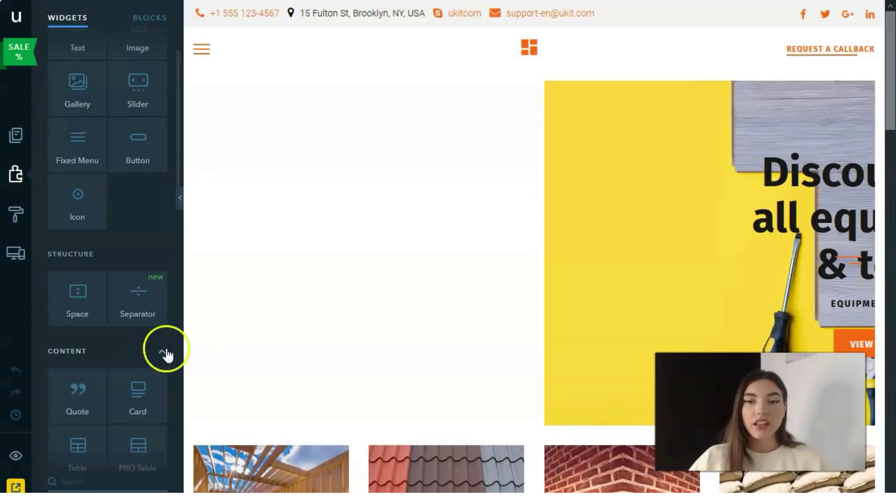
scroll(466, 229, down, 4)
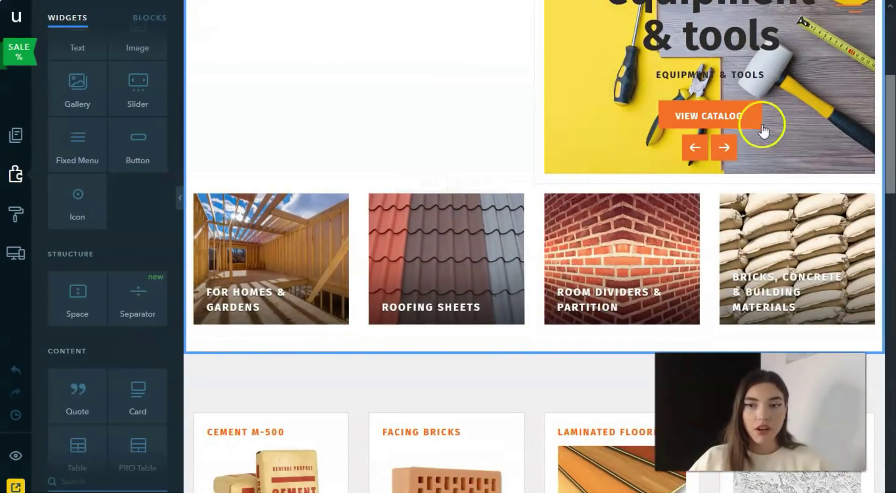
scroll(337, 146, up, 1)
scroll(334, 146, up, 4)
scroll(373, 140, down, 3)
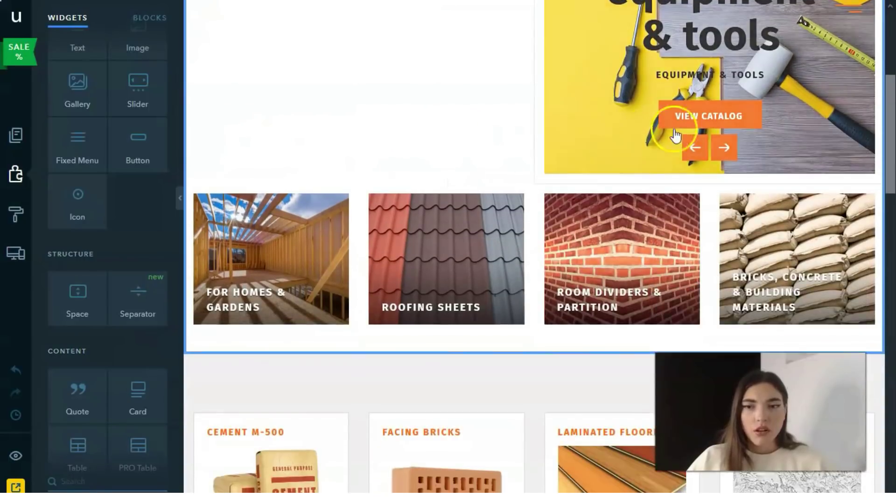
scroll(706, 136, down, 4)
scroll(716, 126, up, 9)
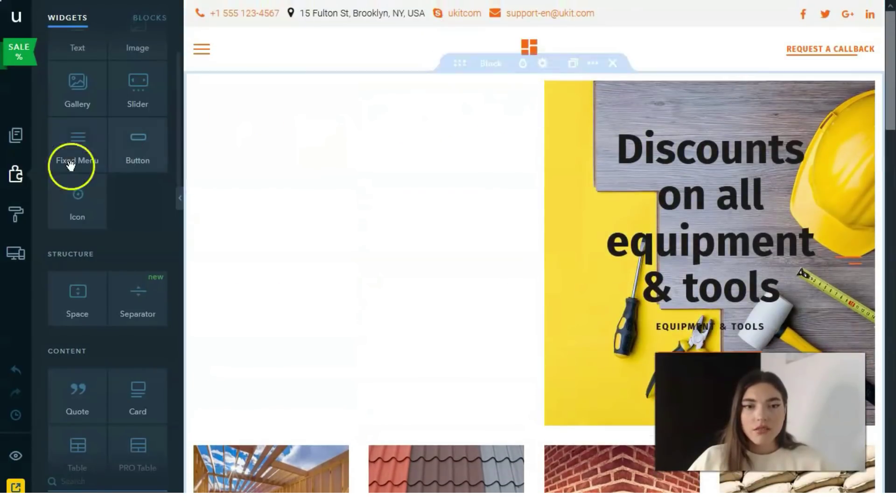
Step: Try a fixed menu in the header, then add and delete a gallery beside the hero
drag(69, 178, 256, 52)
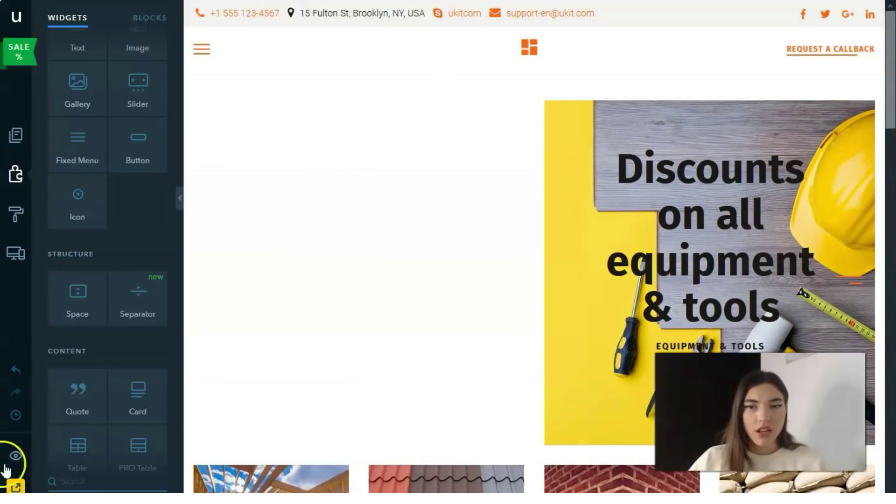
scroll(134, 310, up, 2)
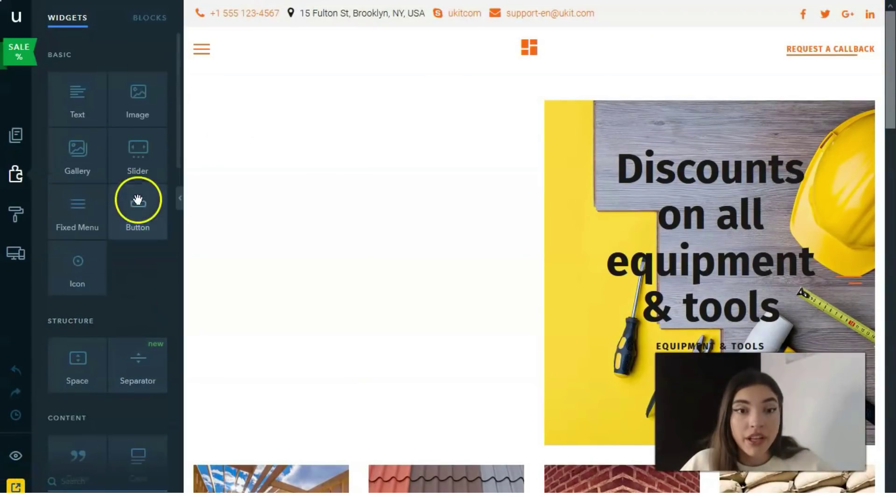
drag(59, 157, 390, 249)
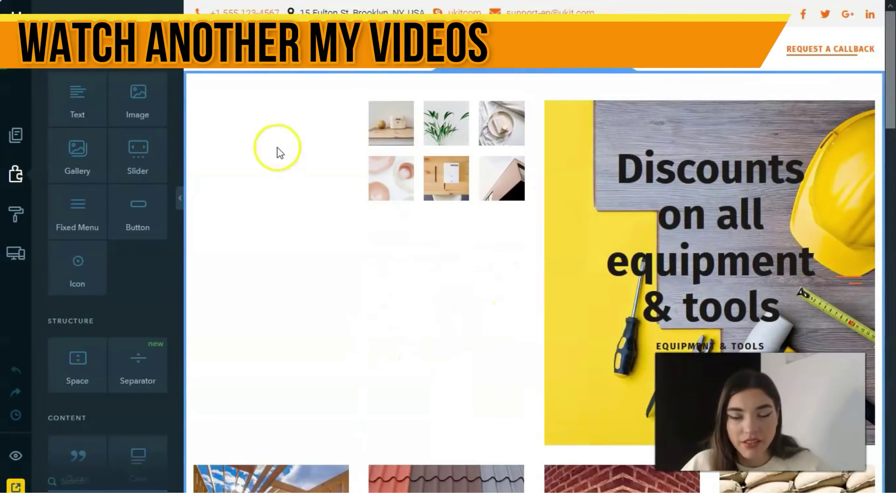
mouse_move(464, 122)
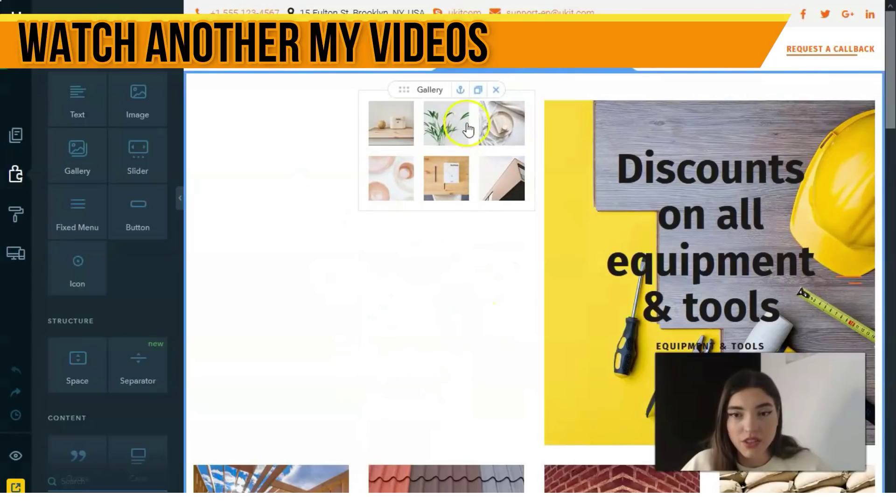
click(494, 90)
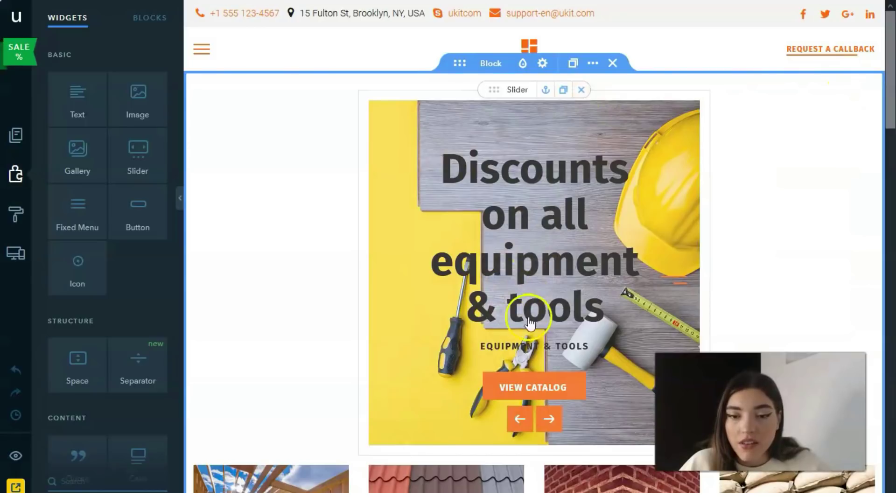
Step: Delete the Roofing Sheets category card
scroll(581, 414, down, 4)
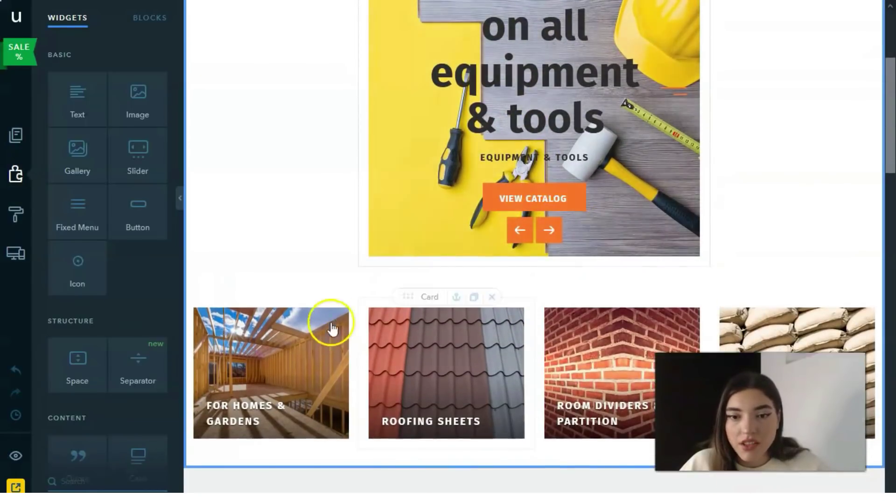
mouse_move(442, 380)
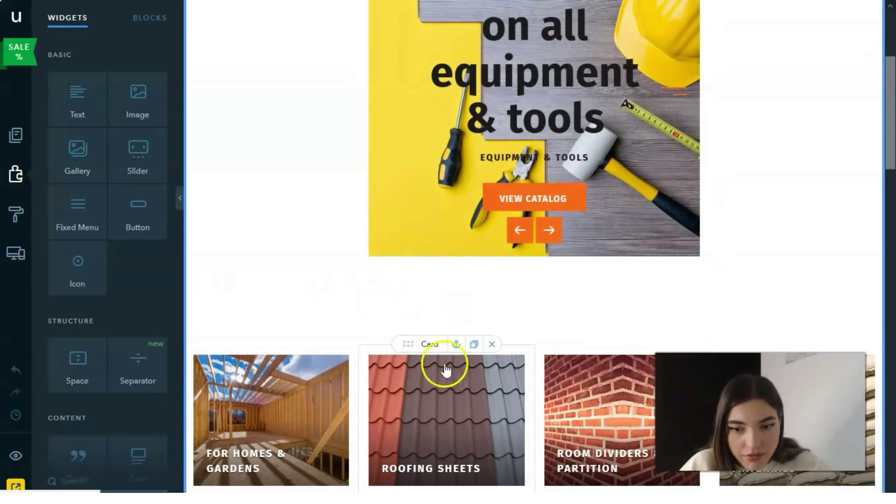
scroll(466, 375, down, 2)
click(491, 155)
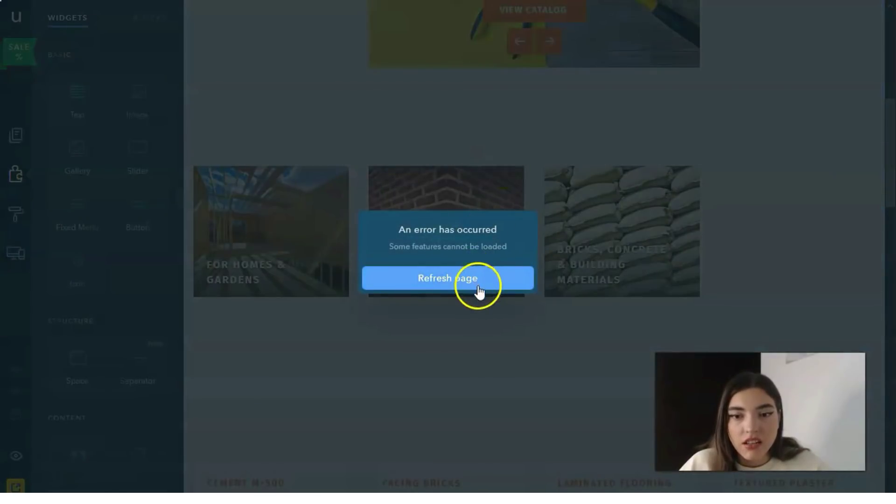
Step: After reloading, remove the orange button and gallery from the Main block and open the slider's settings
click(474, 280)
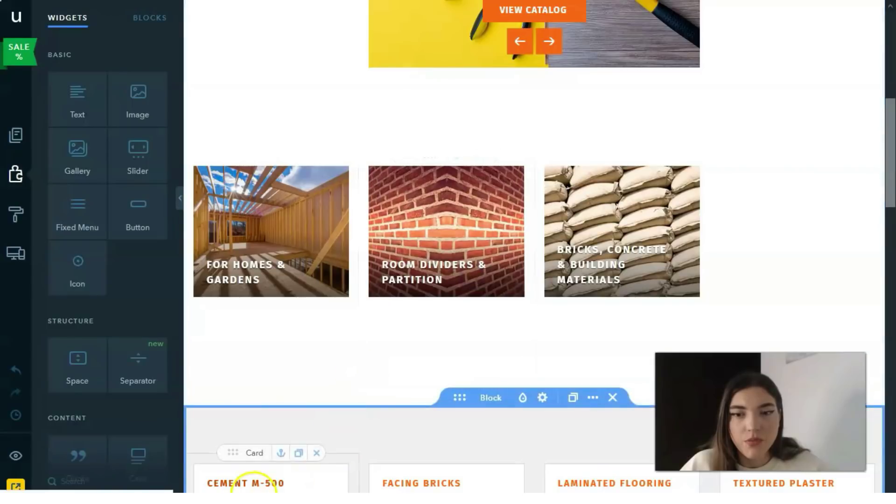
click(491, 154)
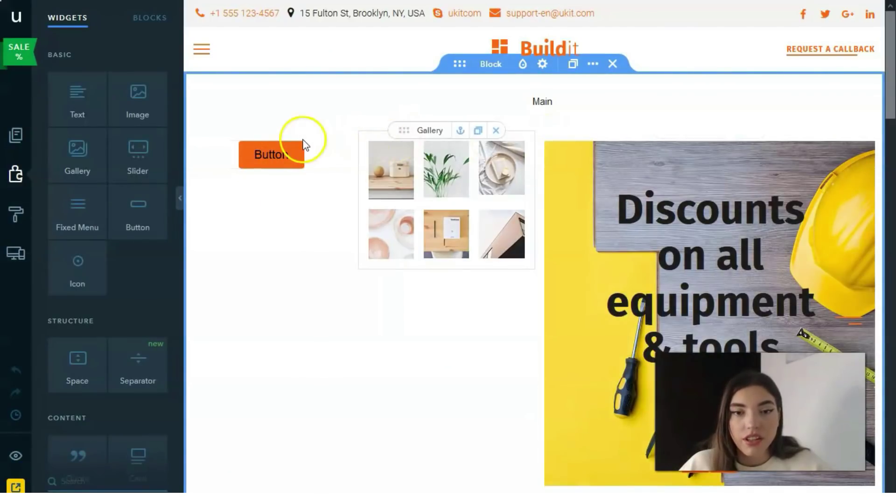
click(321, 140)
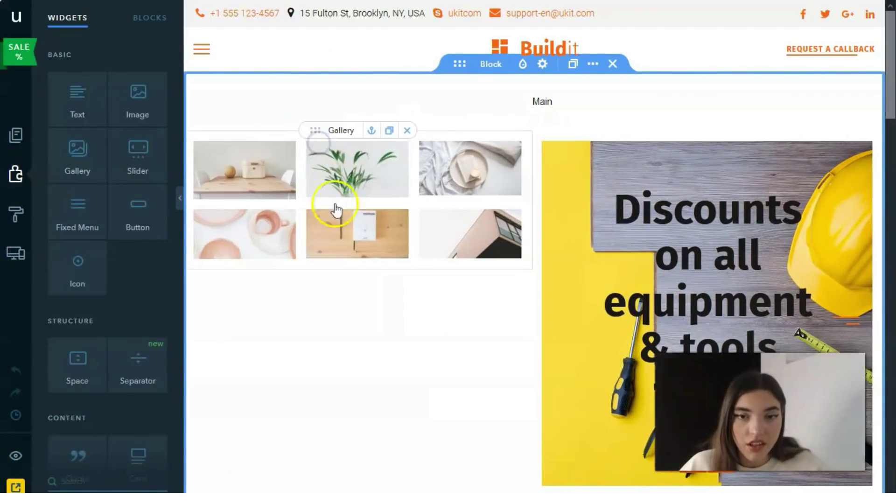
click(408, 131)
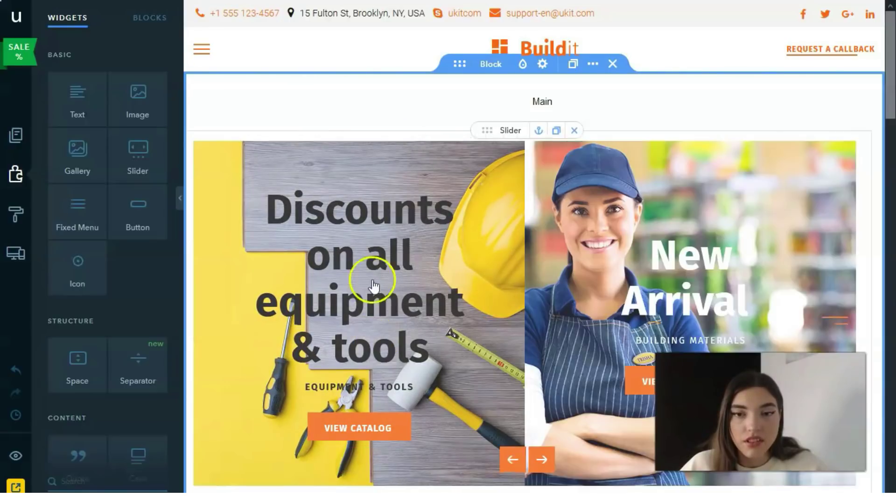
click(613, 211)
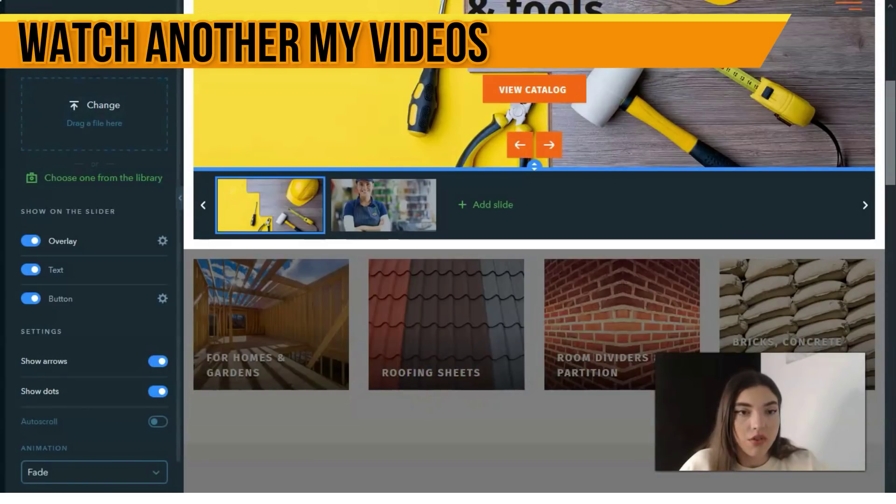
Step: Close the slider editor and scroll down to the New Arrivals section
click(454, 265)
scroll(314, 248, down, 6)
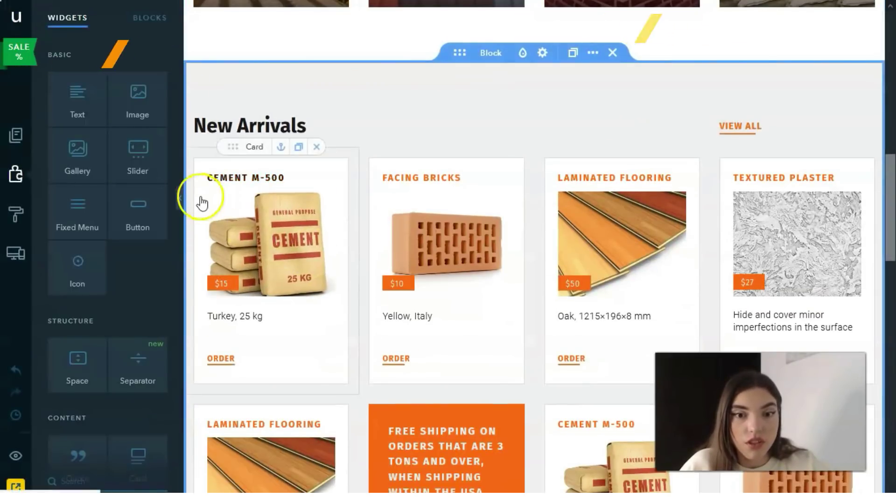
scroll(96, 280, down, 2)
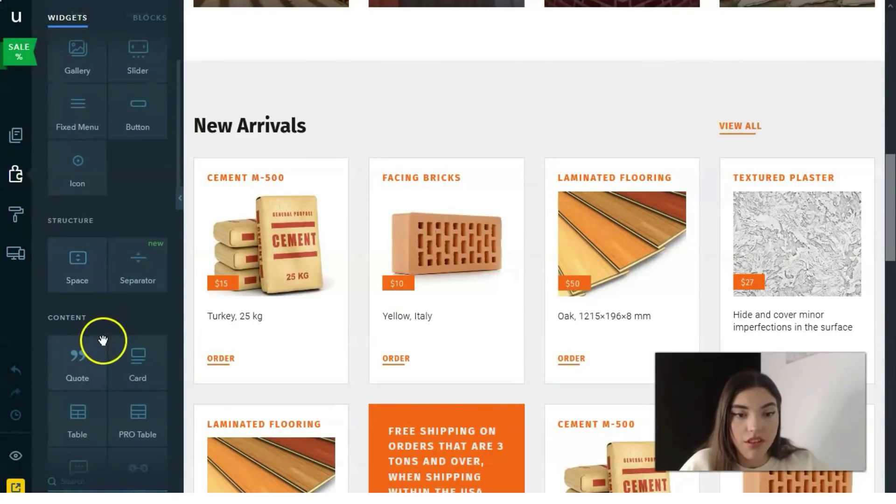
scroll(98, 299, up, 2)
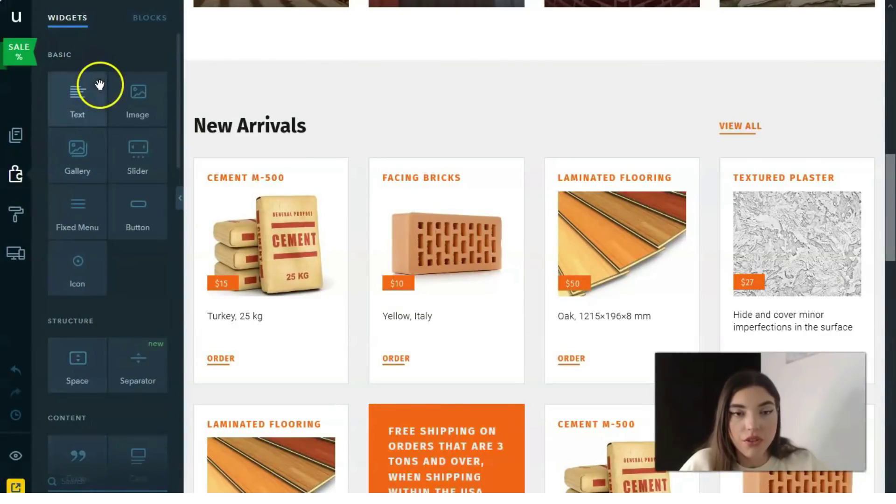
Step: Browse the Blocks library's ready-made Content and Themed layouts for the Home page
click(146, 23)
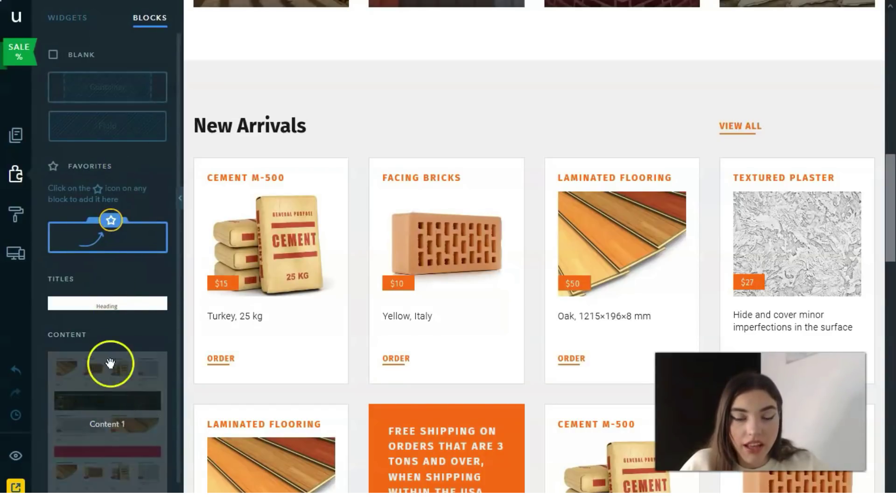
scroll(112, 327, down, 2)
scroll(117, 302, down, 3)
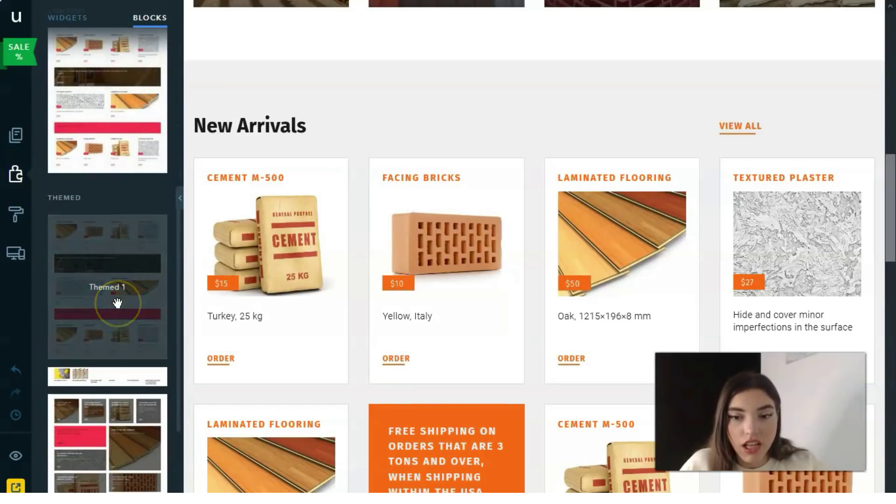
scroll(119, 303, up, 1)
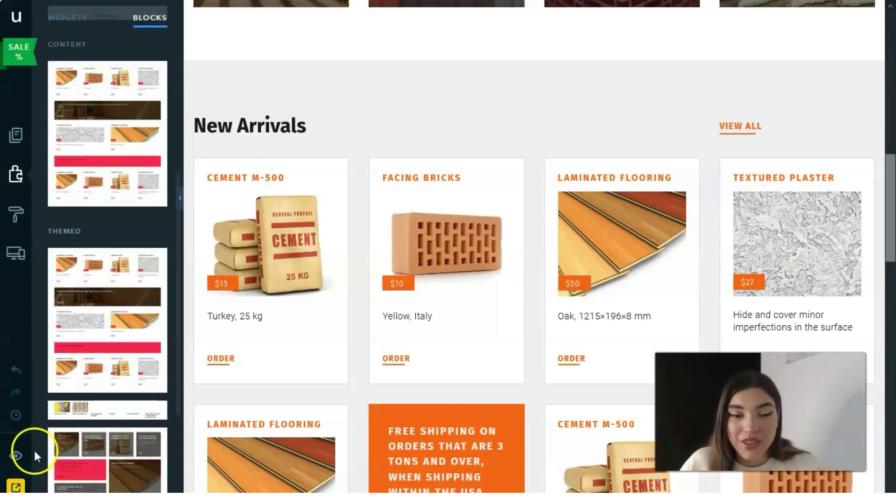
Step: In Design settings, apply the red colour scheme and set the background to image mode
click(15, 217)
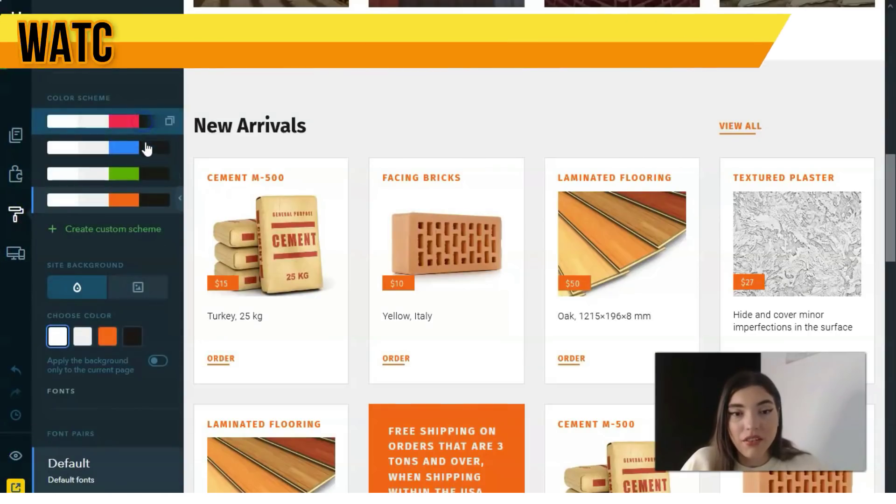
click(147, 150)
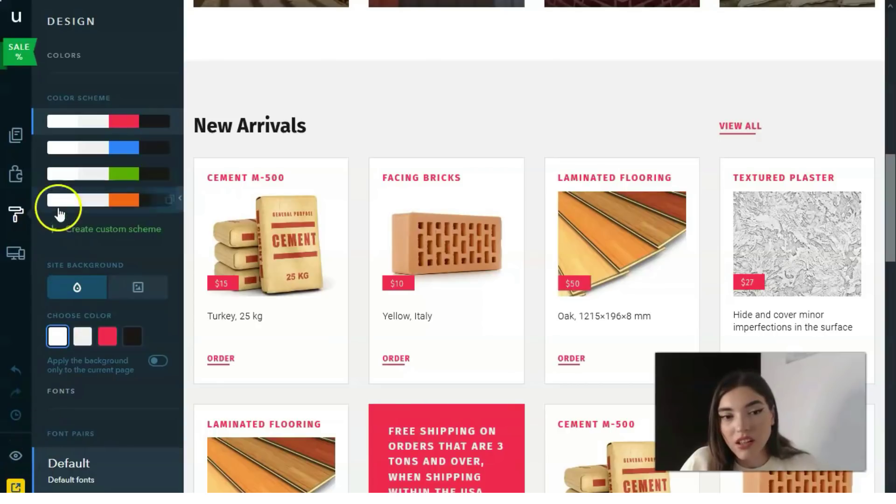
scroll(86, 251, down, 1)
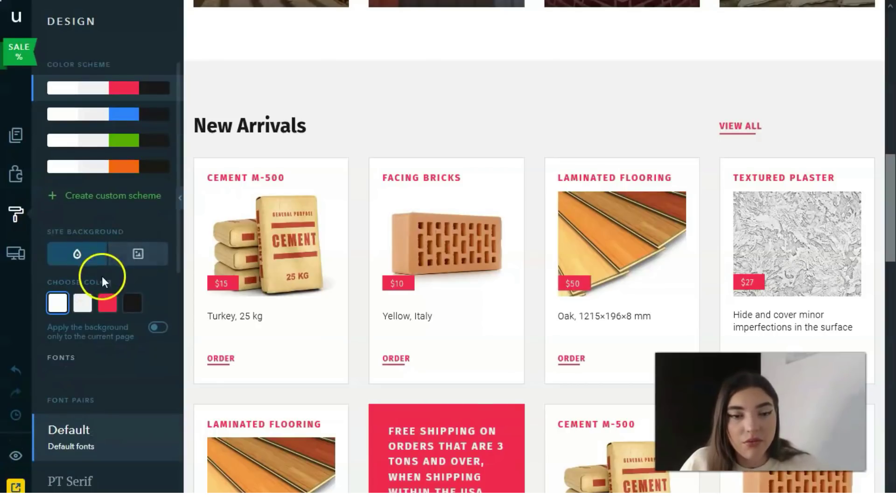
click(138, 253)
Step: Try the PT Serif / Open Sans font pair, then settle on Roboto / Ubuntu
scroll(95, 304, down, 2)
scroll(96, 304, down, 2)
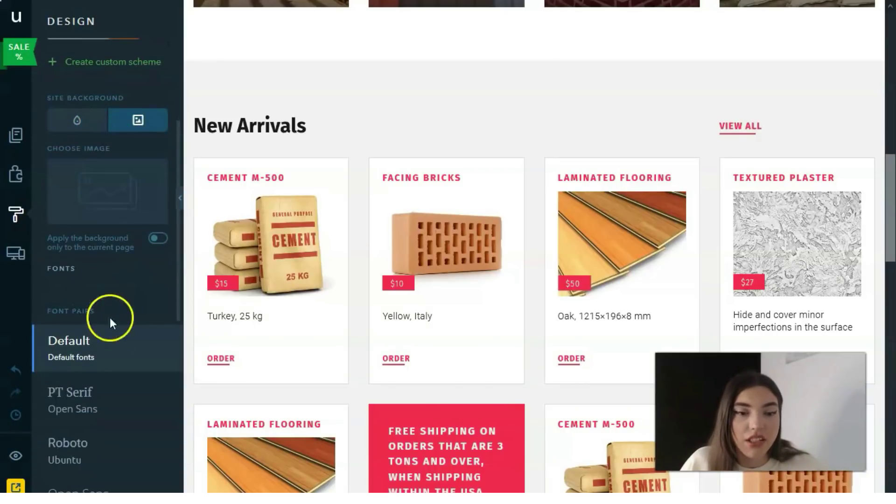
click(124, 393)
scroll(124, 390, down, 5)
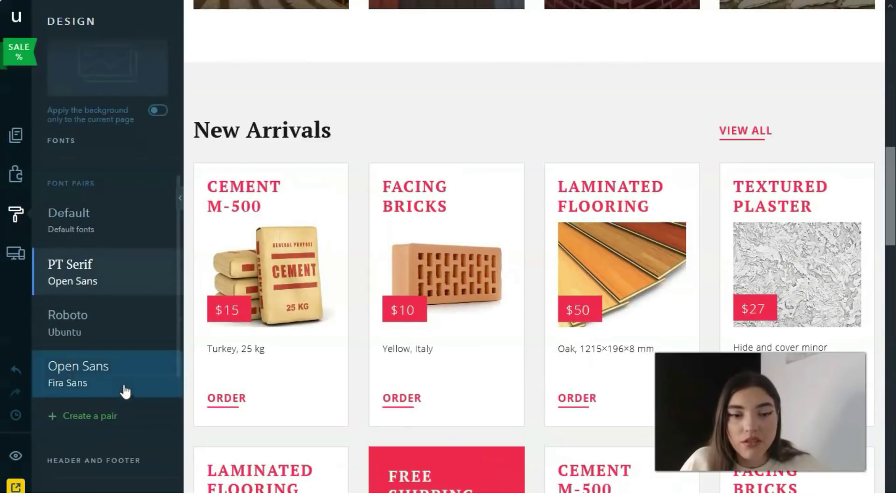
scroll(131, 336, up, 2)
scroll(122, 344, down, 1)
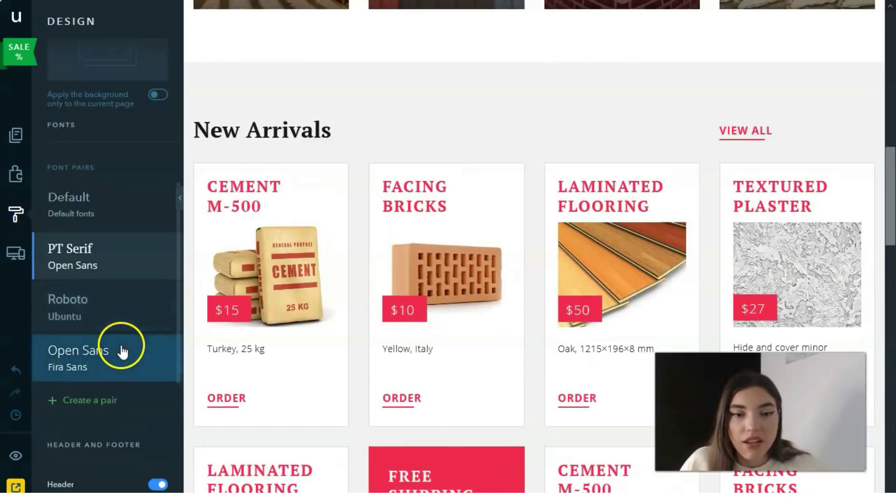
click(117, 324)
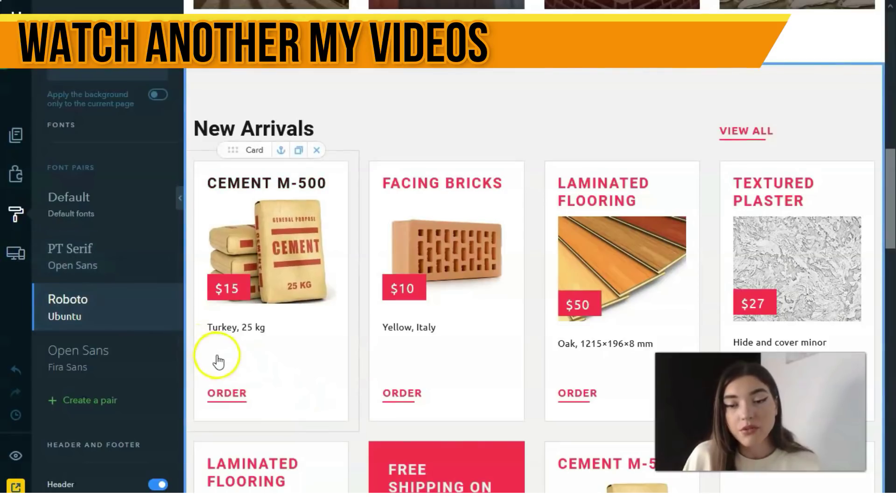
Step: Return to the Builder and show the Widgets list (Text, Image, Gallery, Slider, Button…)
click(15, 174)
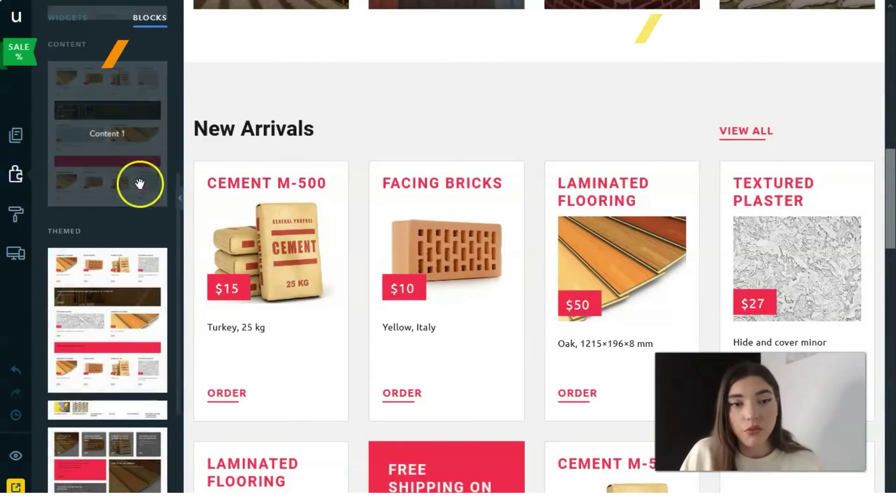
click(68, 18)
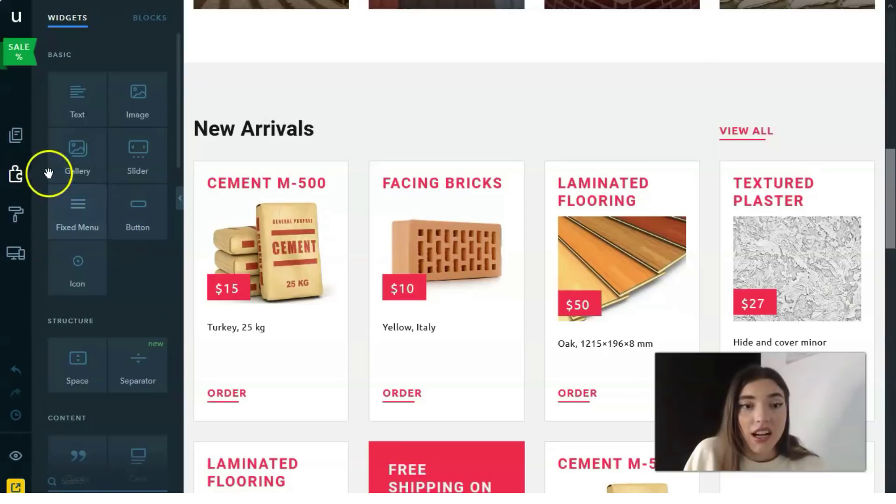
Step: Place a Text widget with placeholder paragraph directly above the New Arrivals heading
drag(80, 112, 414, 97)
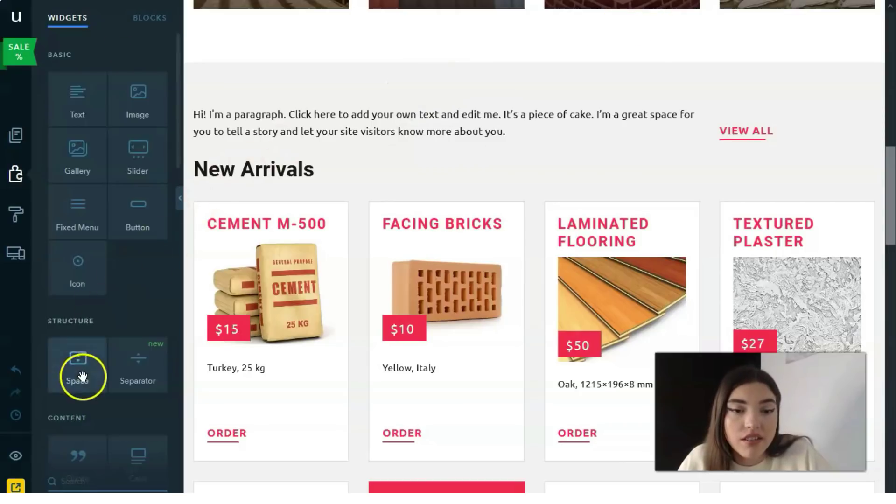
scroll(82, 375, down, 4)
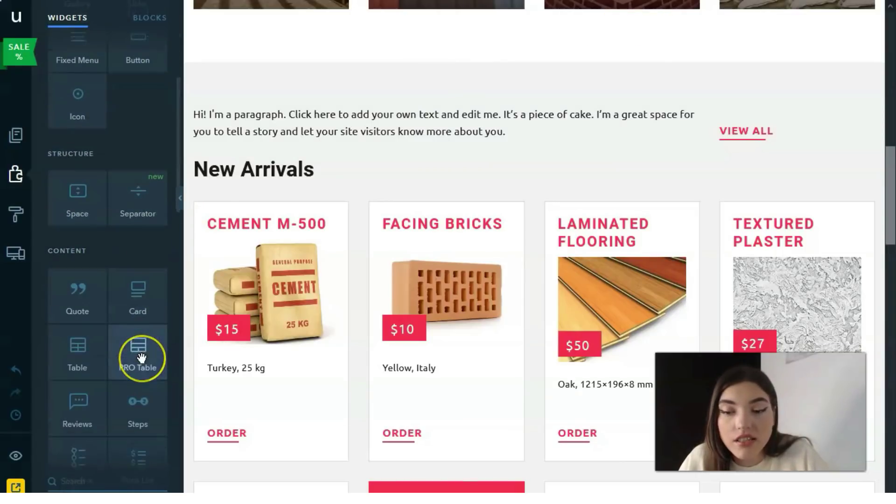
scroll(140, 357, down, 3)
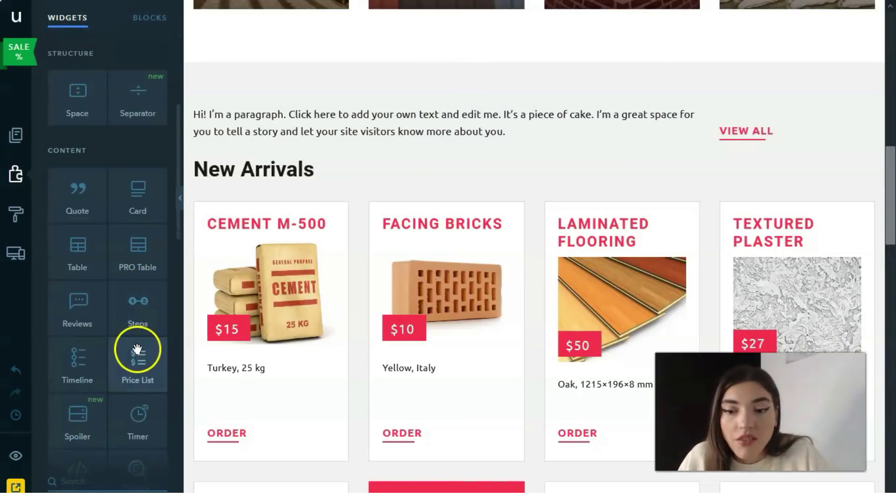
scroll(137, 349, down, 6)
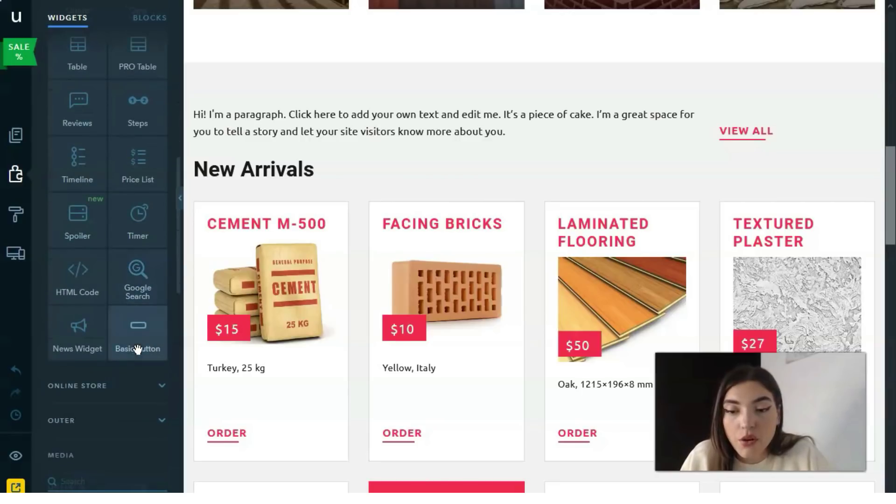
scroll(137, 349, down, 1)
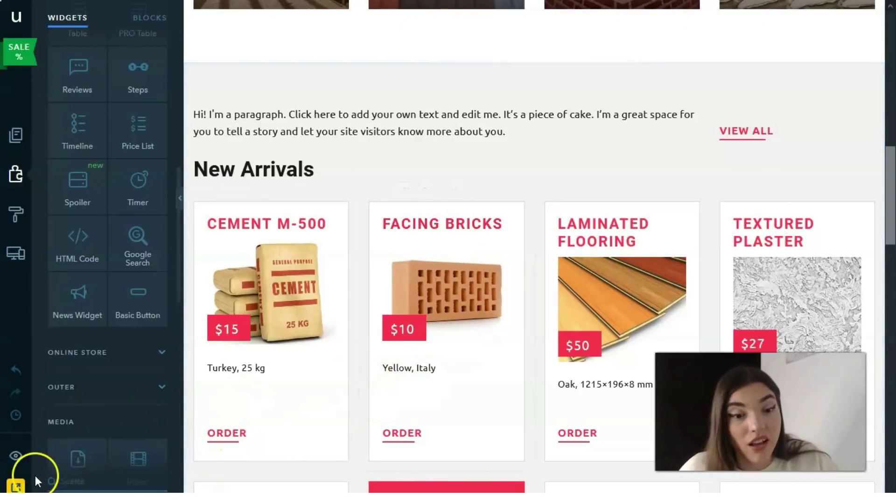
Step: Jump back to the Buildit header and the 'Discounts on all equipment & tools' banner
click(33, 481)
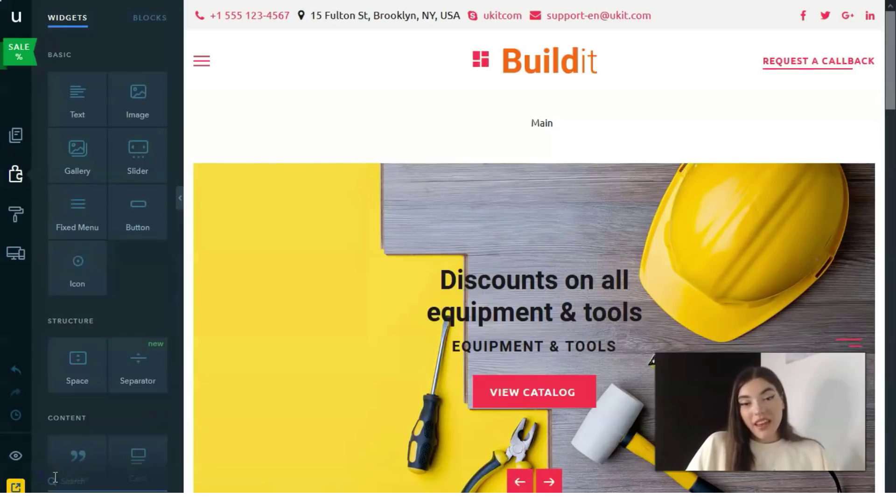